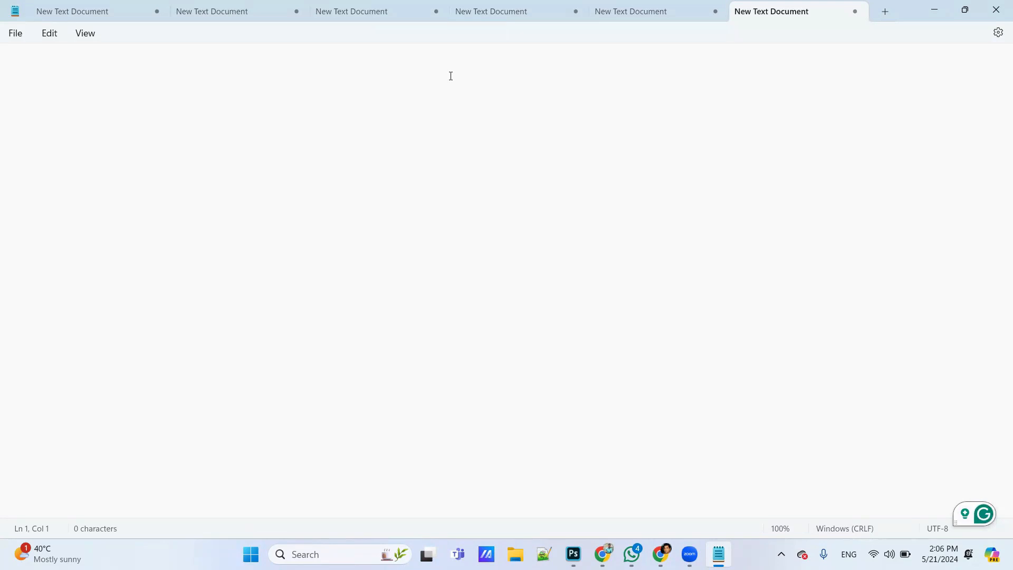
Write the heading "Audience:" in the empty text document
text(Au)
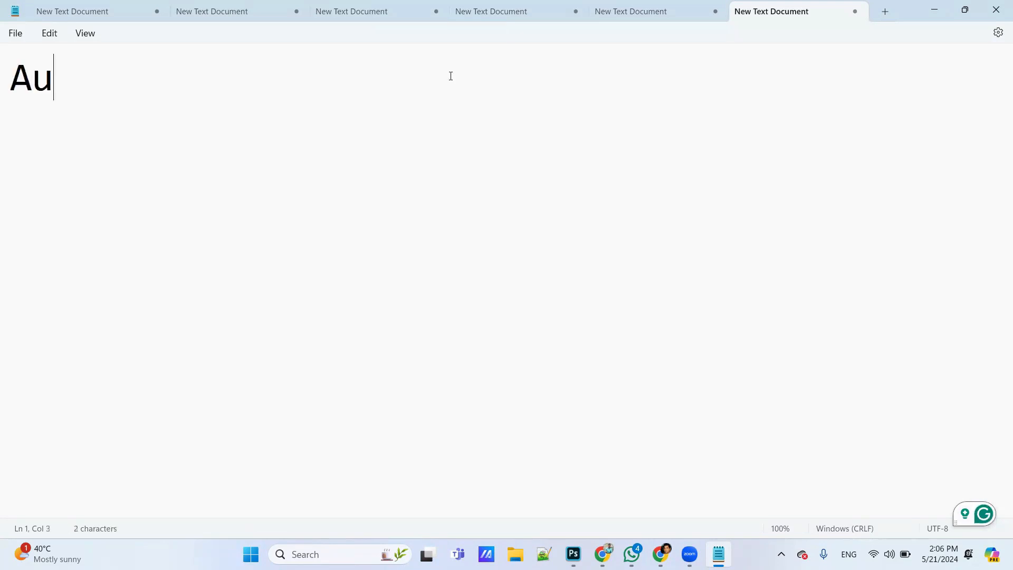
text(dience:)
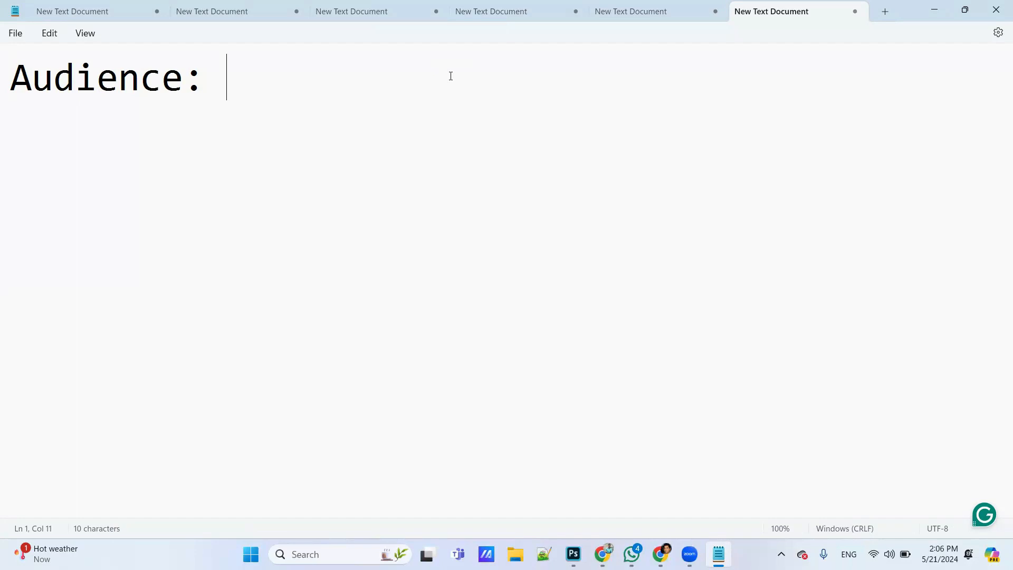
Switch to Google Ads in the browser and open the Audience manager from the shared library
key(alt+Tab)
key(Tab)
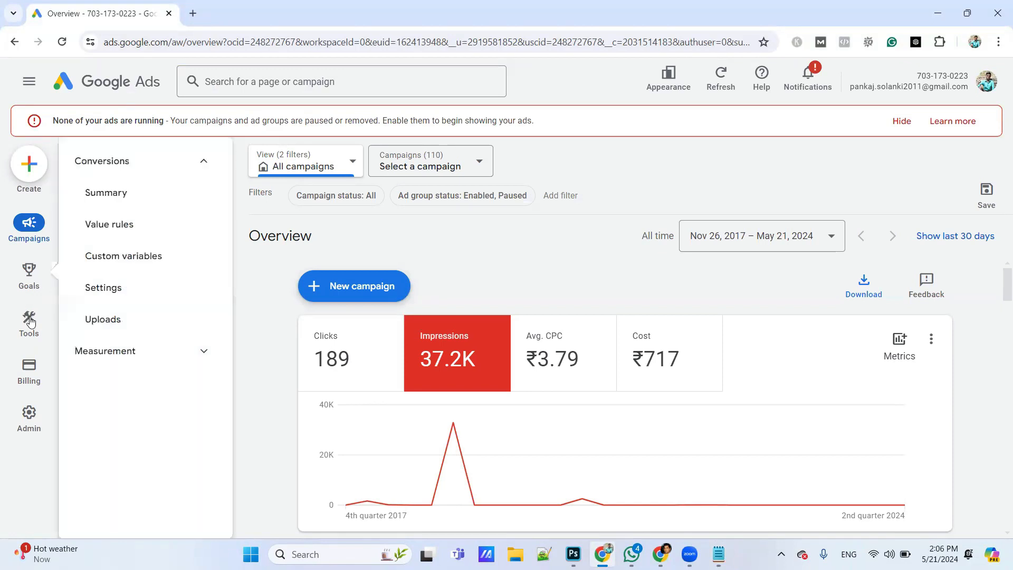
mouse_move(30, 321)
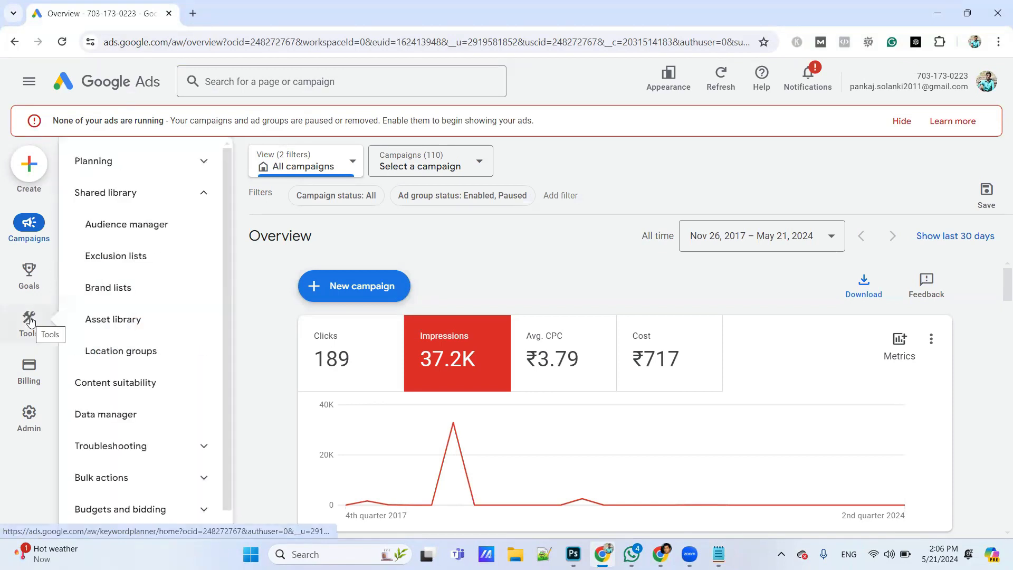
click(140, 232)
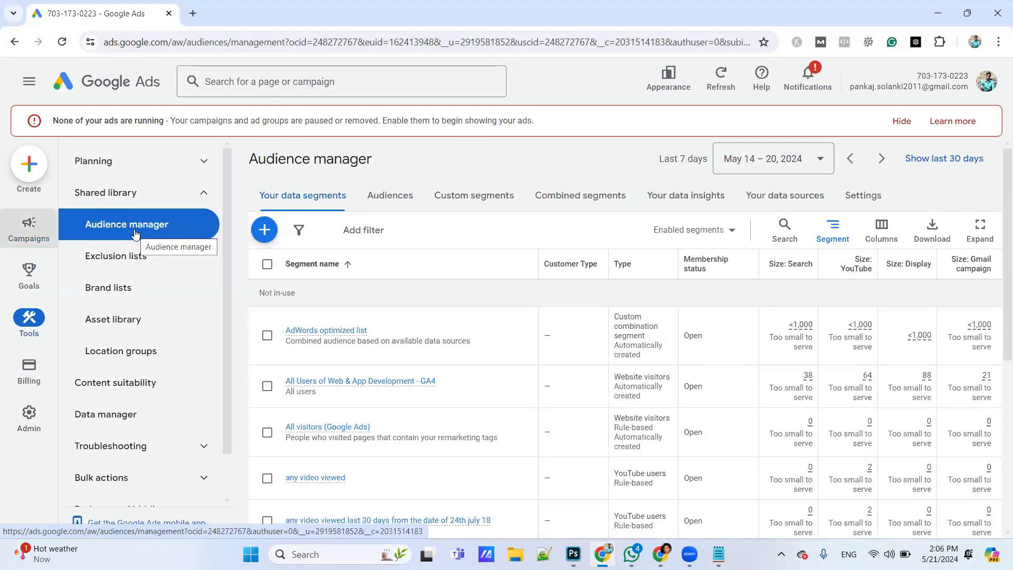
Start a new website visitors segment named "sdm demo" with Visitors of web pages as its segment members
click(264, 231)
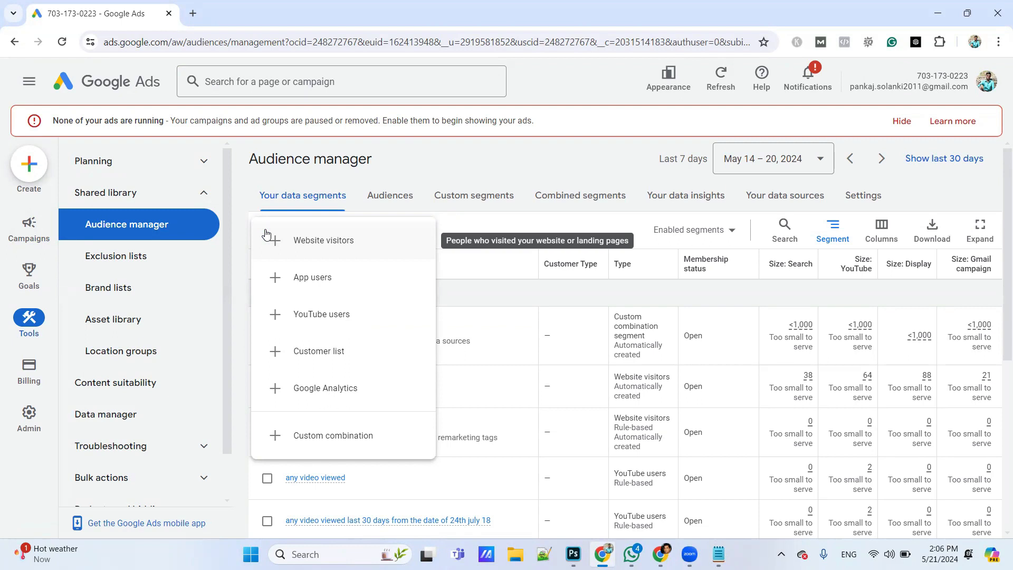
click(287, 242)
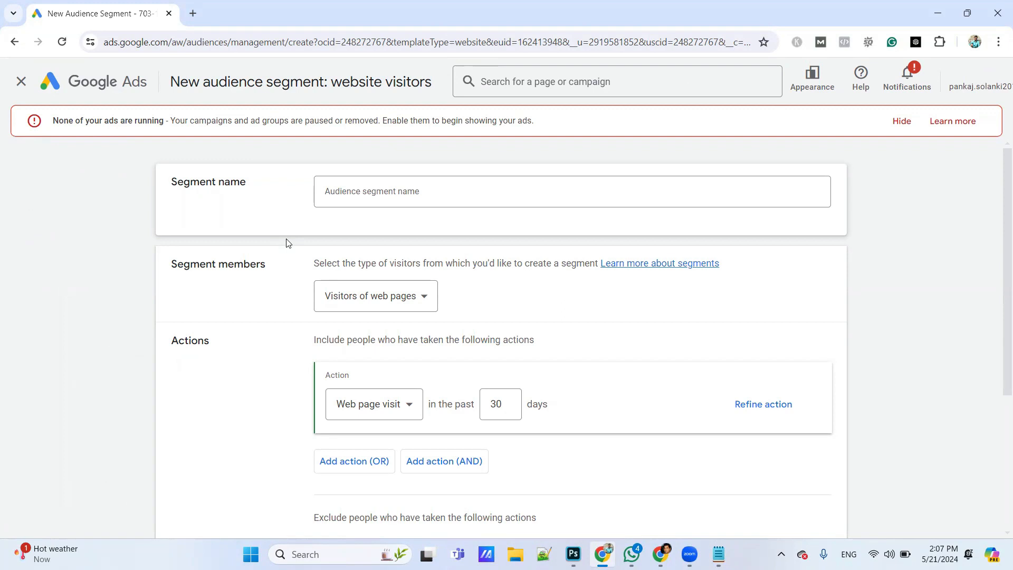
click(377, 190)
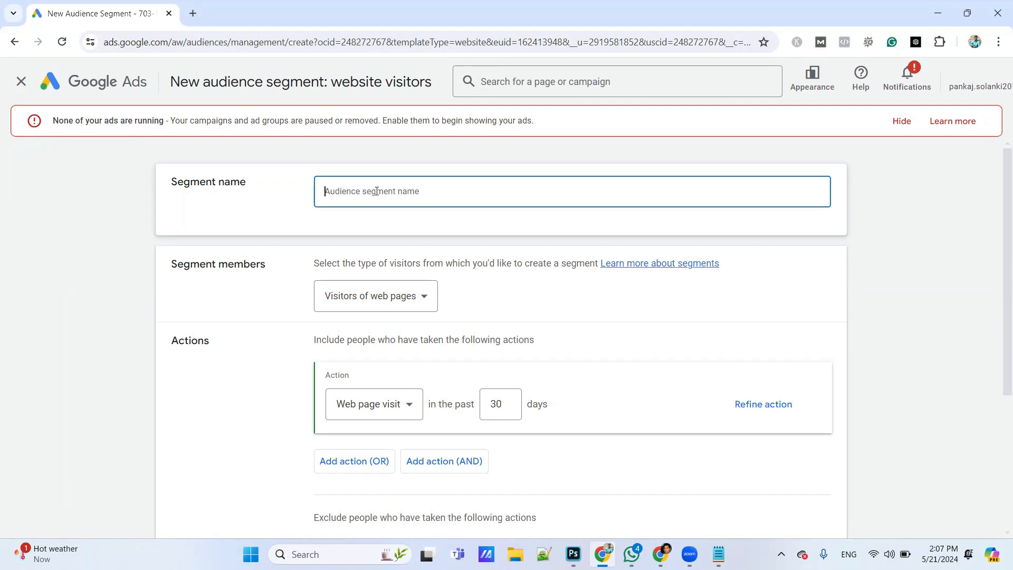
text(sdm demo)
scroll(287, 221, down, 1)
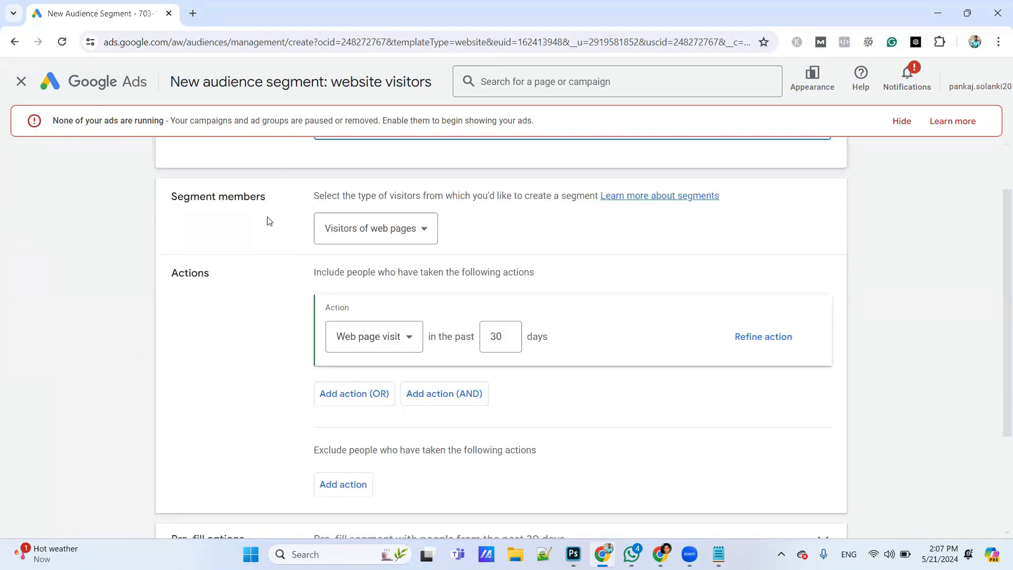
click(342, 239)
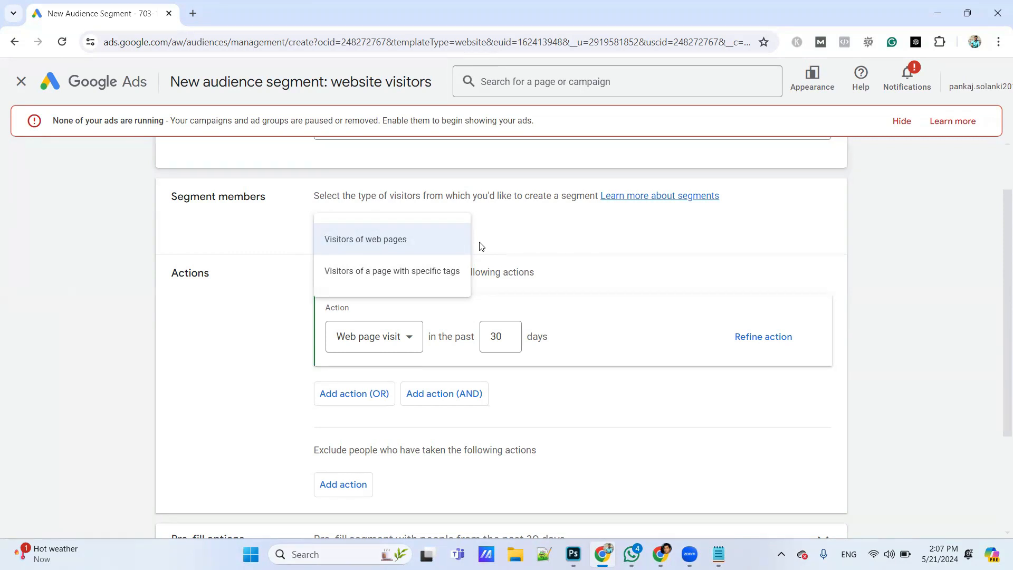
click(415, 251)
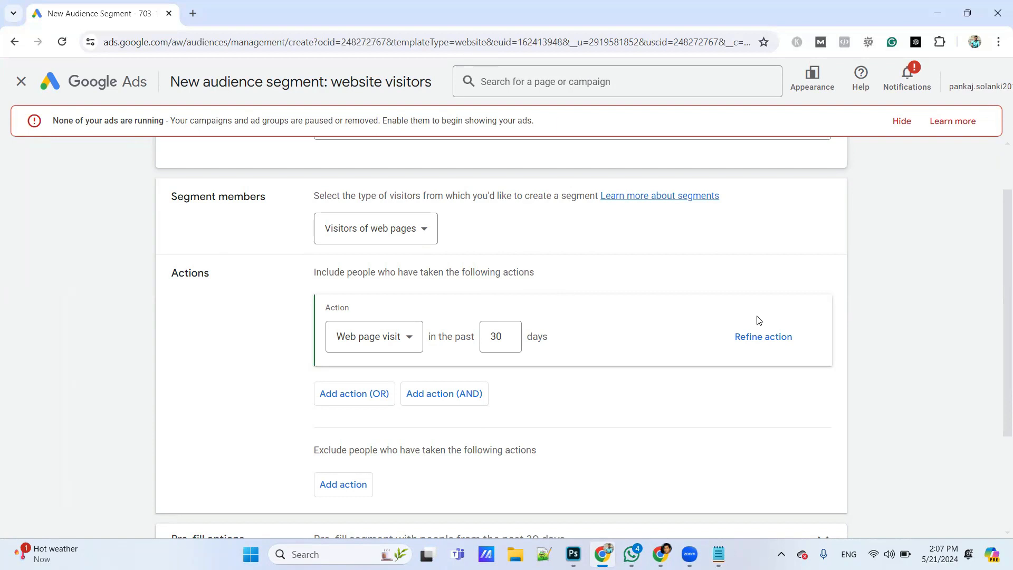
Refine the included web page visit action and limit it to the past 15 days
click(761, 338)
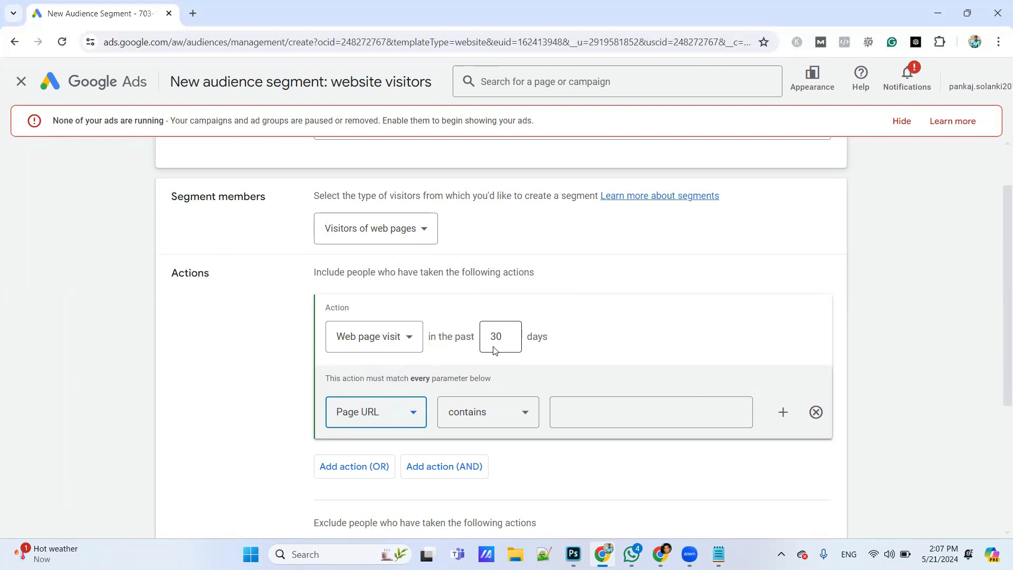
drag(502, 337, 486, 338)
text(15)
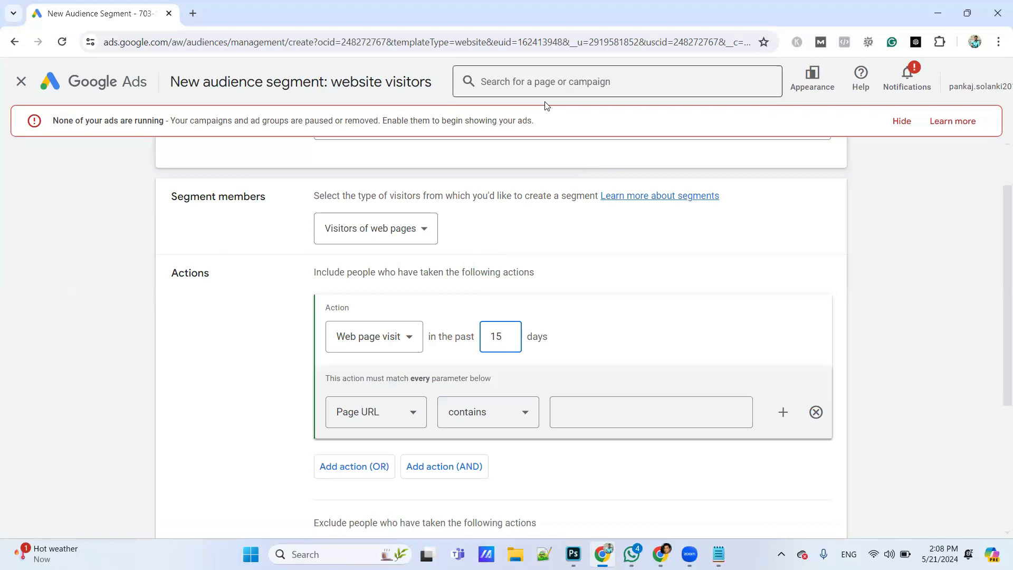
Set the included action's matching rule to Page URL equals
scroll(543, 353, down, 1)
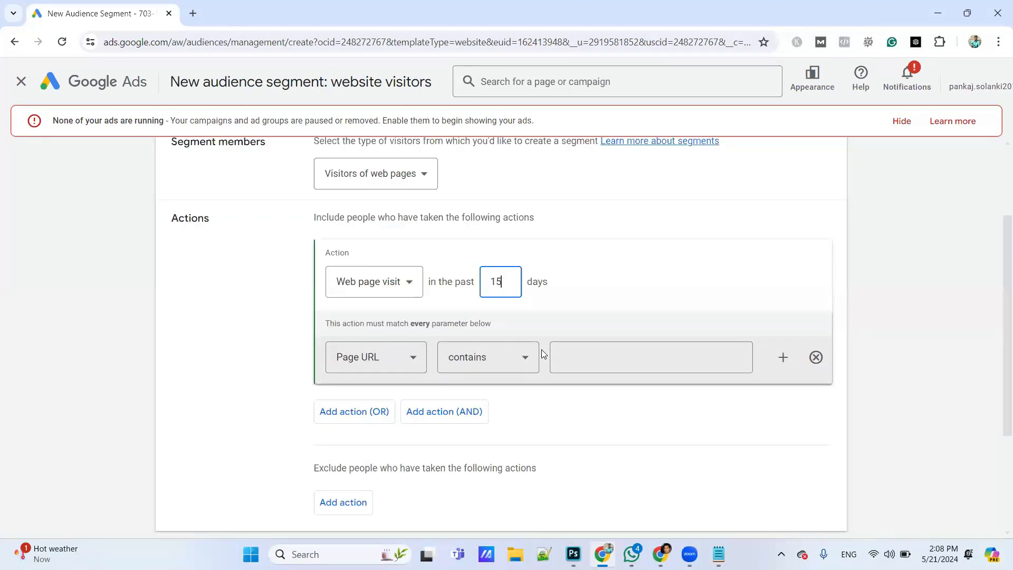
click(393, 353)
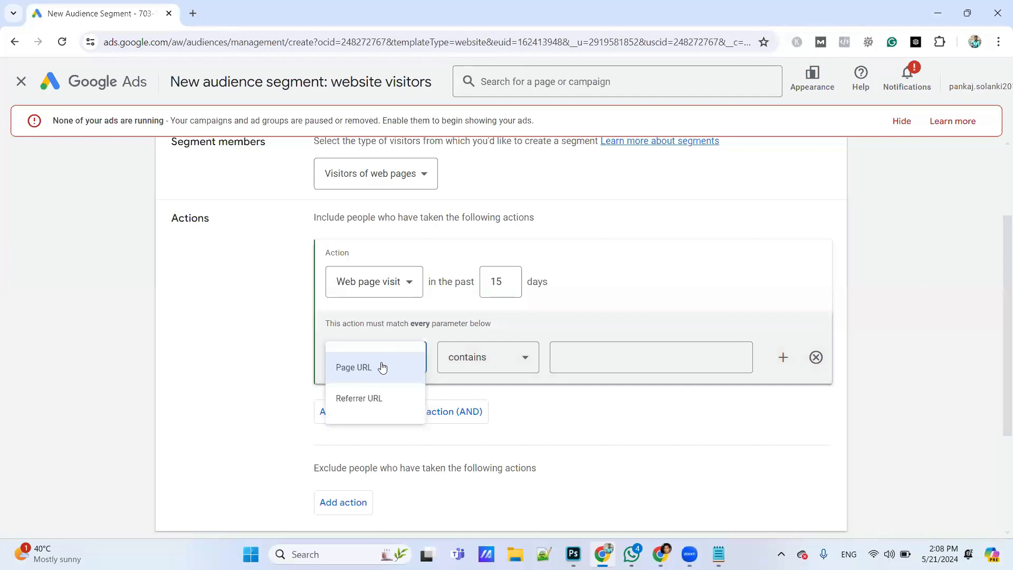
click(382, 368)
click(444, 357)
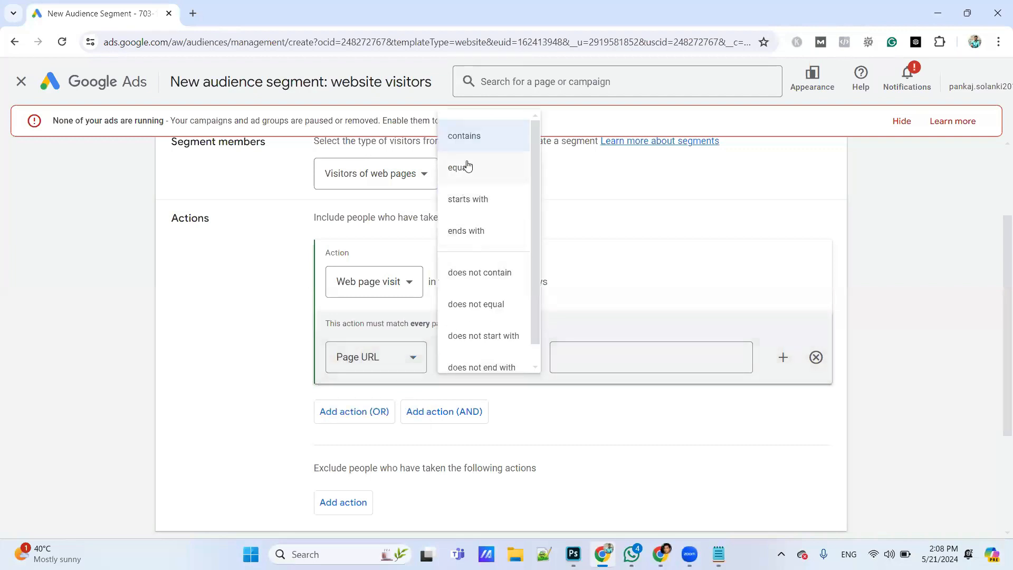
click(466, 167)
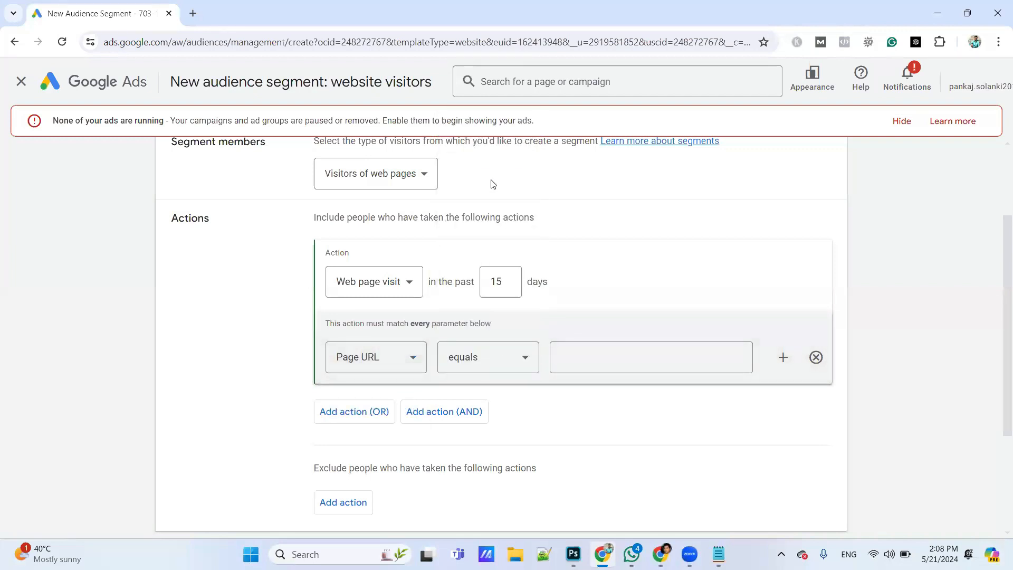
Copy the Pimple Saudagar branch page's URL from schoolofdigitalmarketing.co.in and enter it as the included action's Page URL value
click(591, 361)
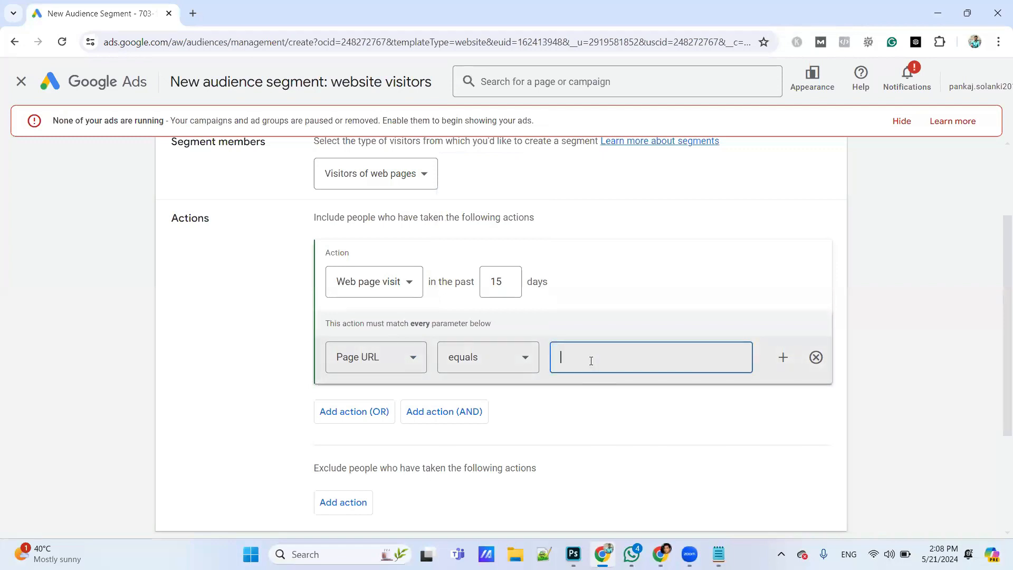
click(193, 21)
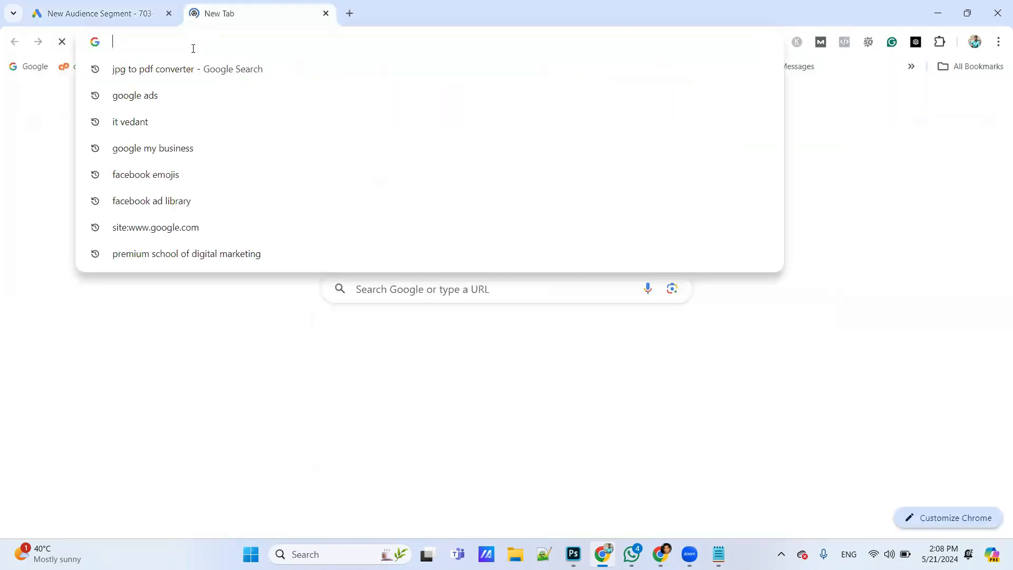
text(scho)
key(Return)
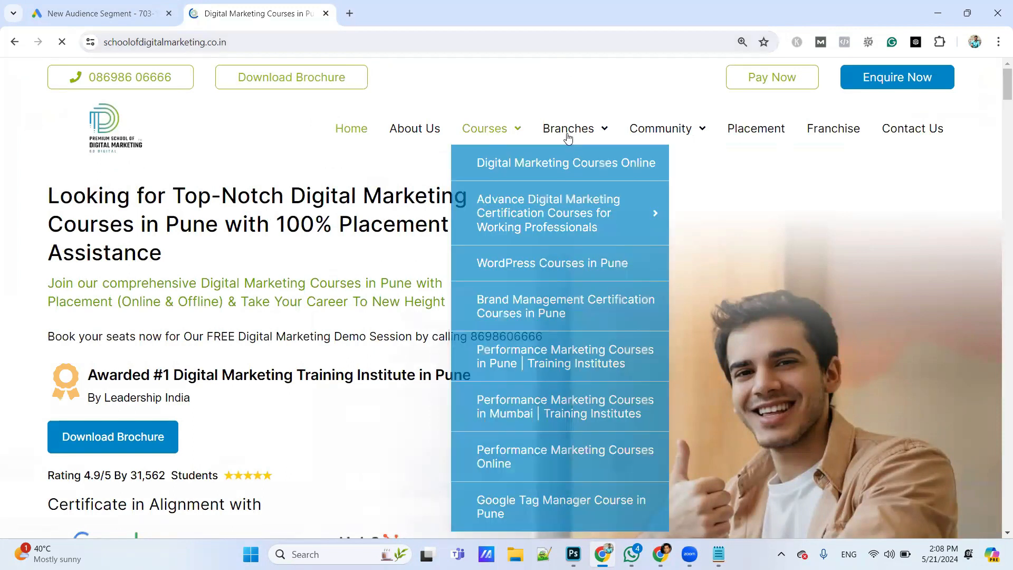
mouse_move(569, 132)
mouse_move(589, 167)
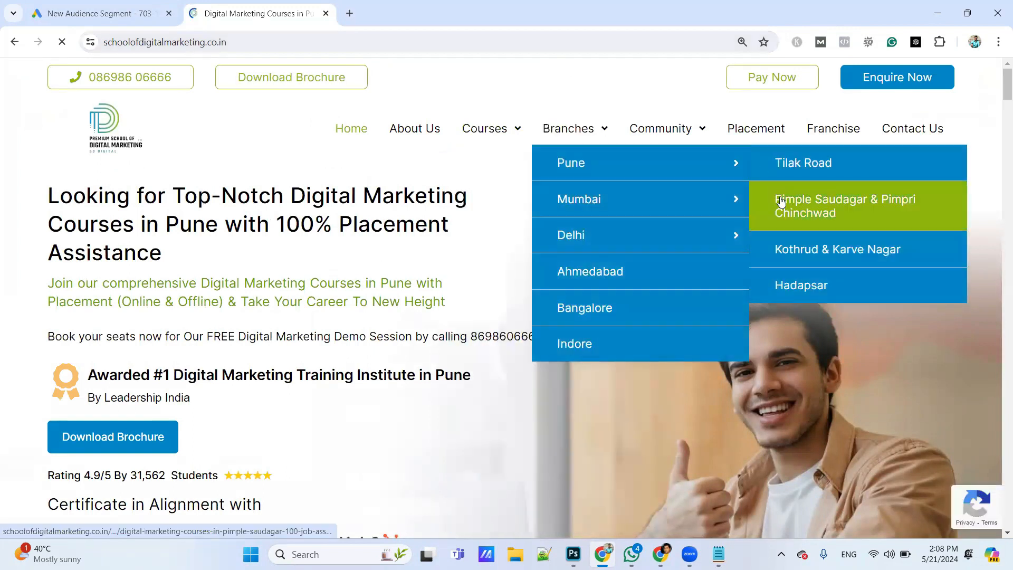
drag(355, 63, 353, 31)
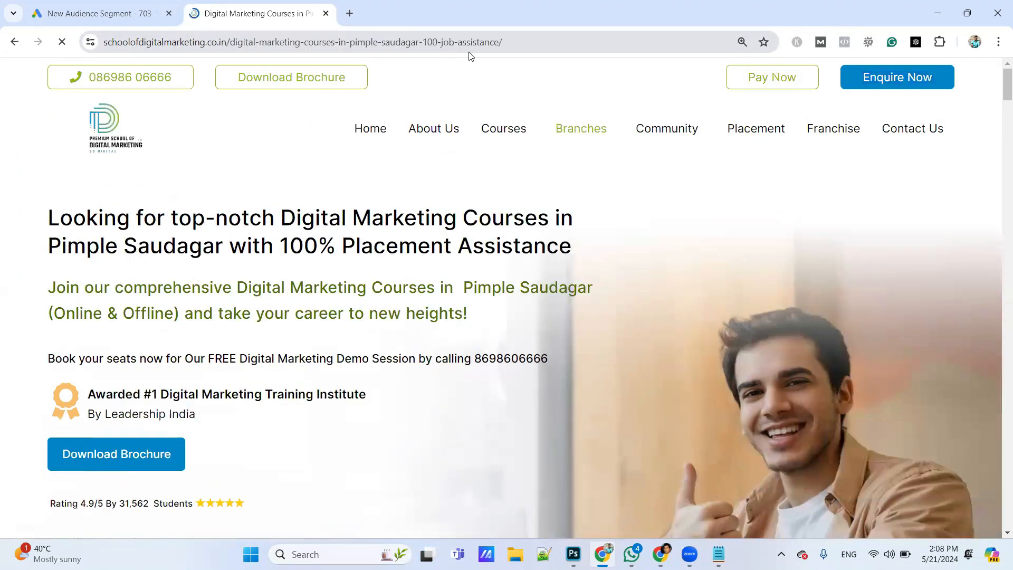
click(510, 43)
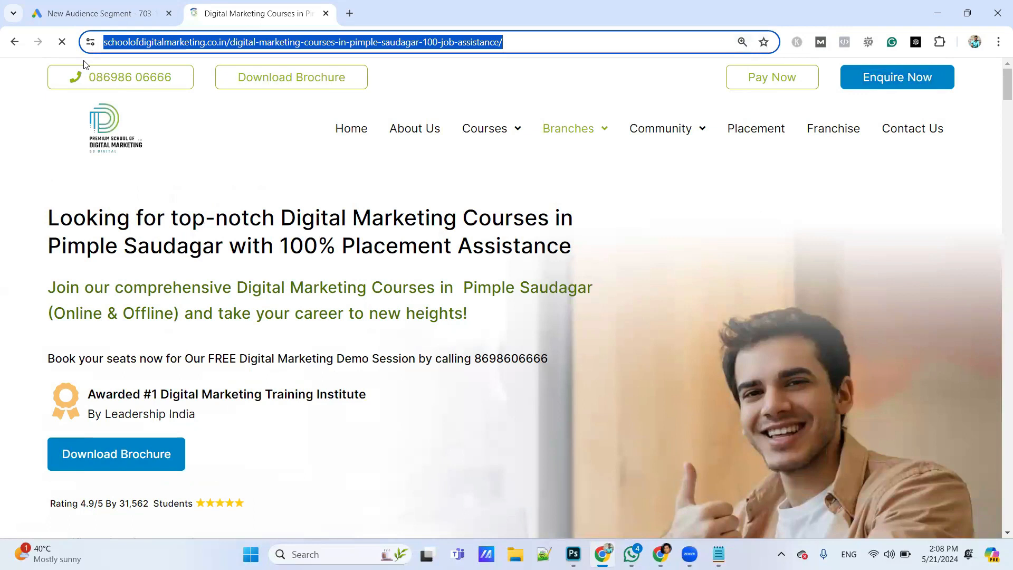
click(84, 17)
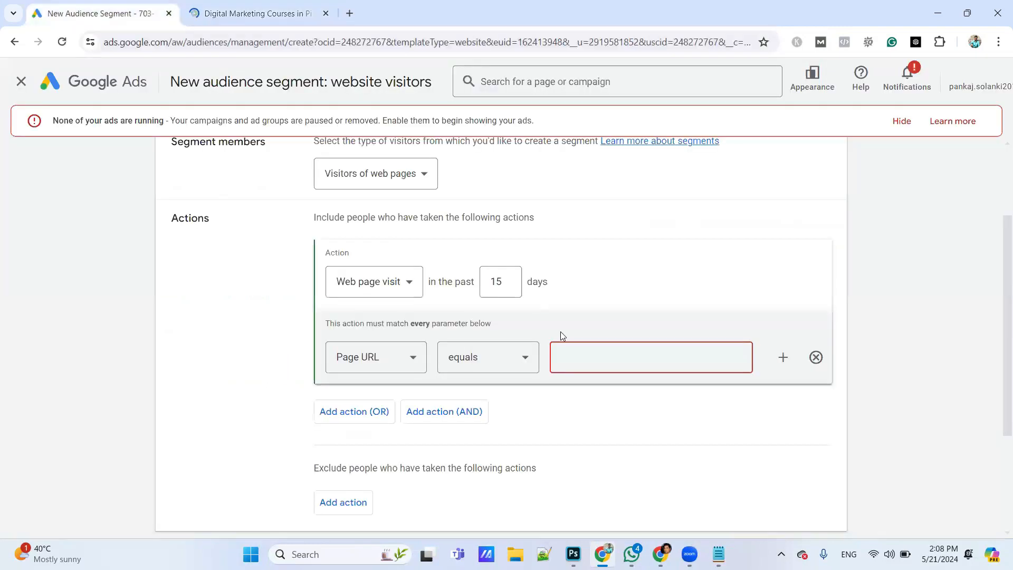
key(ctrl+v)
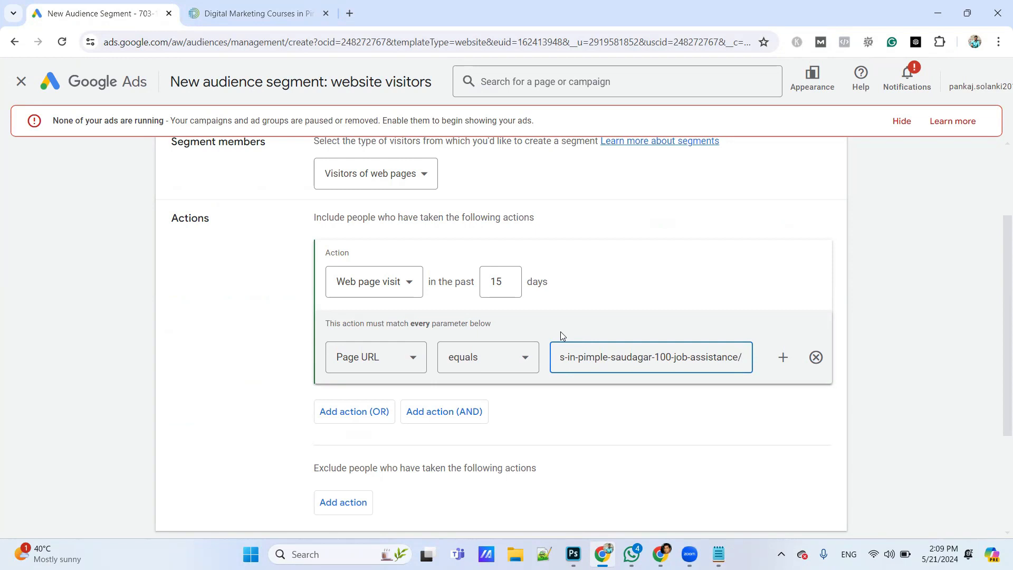
scroll(560, 333, down, 1)
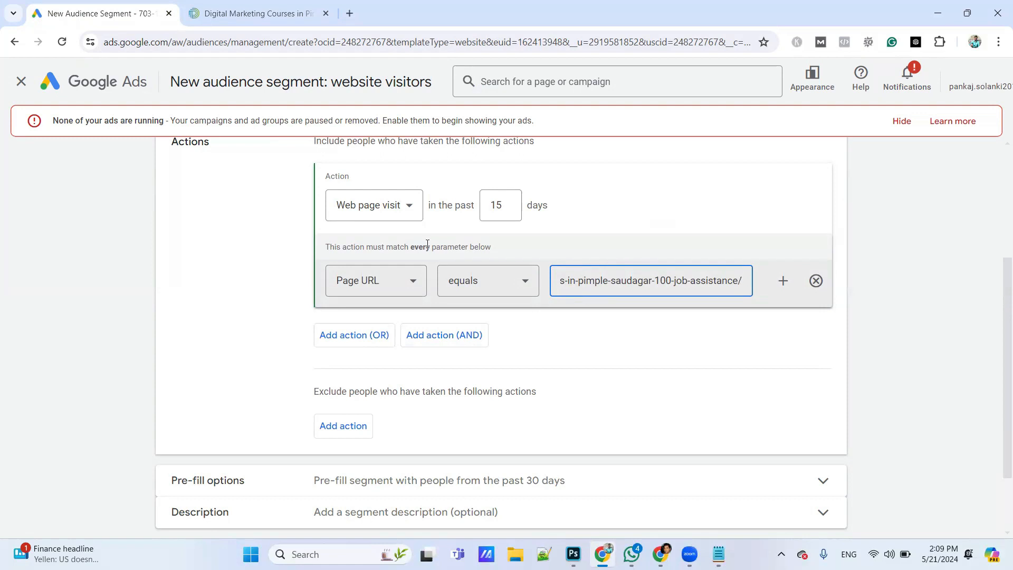
scroll(430, 365, up, 1)
scroll(430, 364, down, 2)
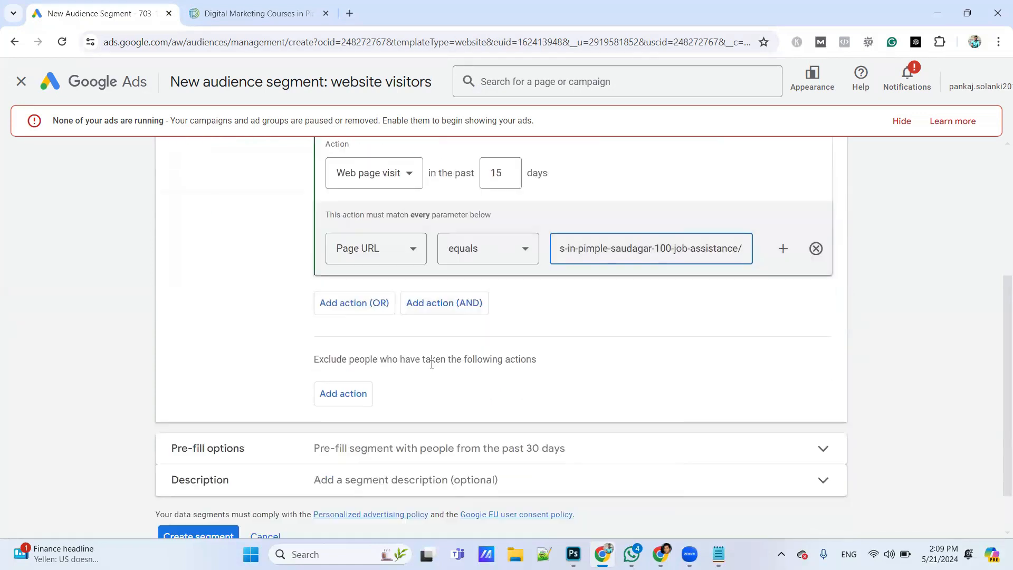
click(340, 392)
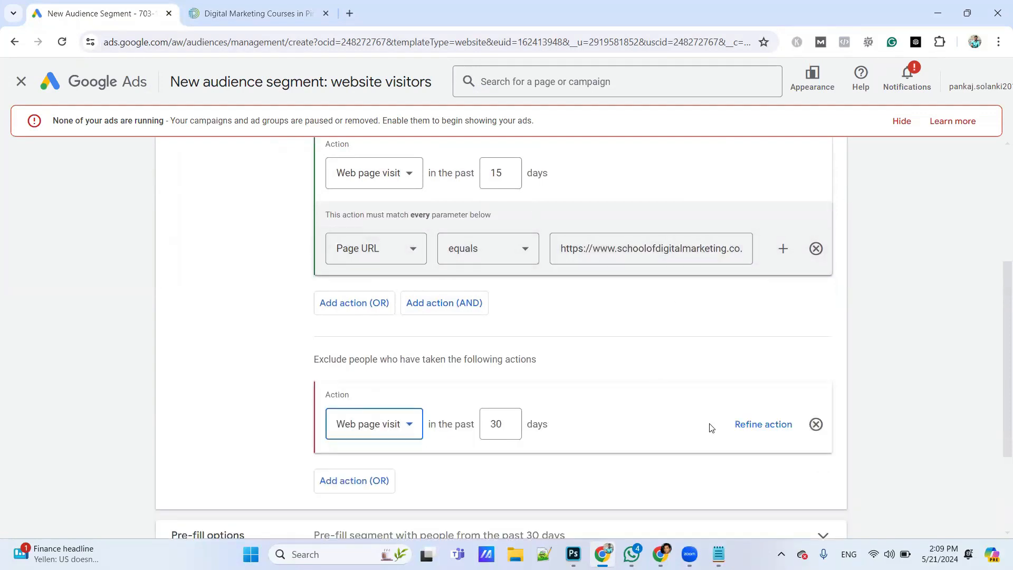
click(738, 425)
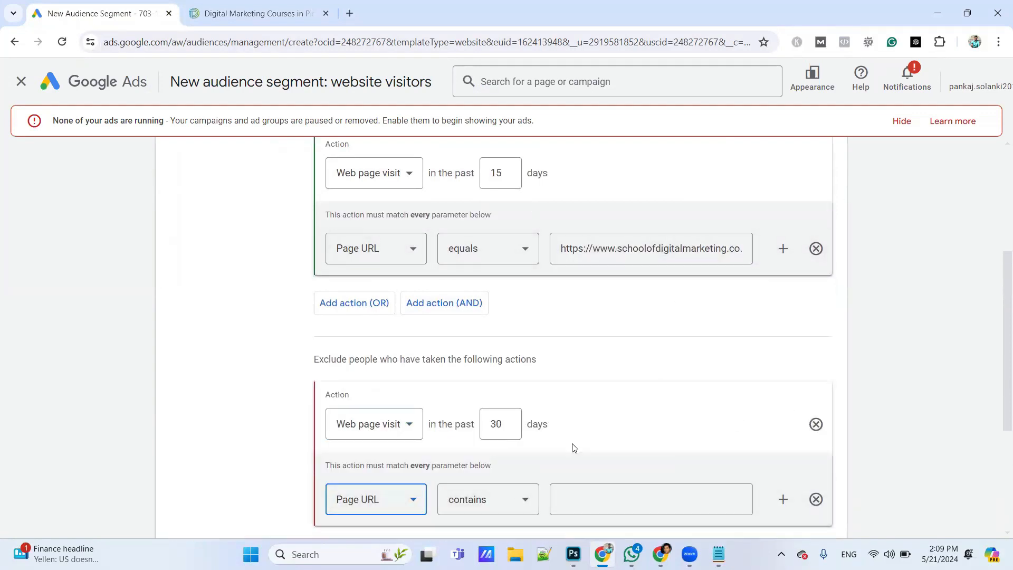
scroll(491, 354, down, 1)
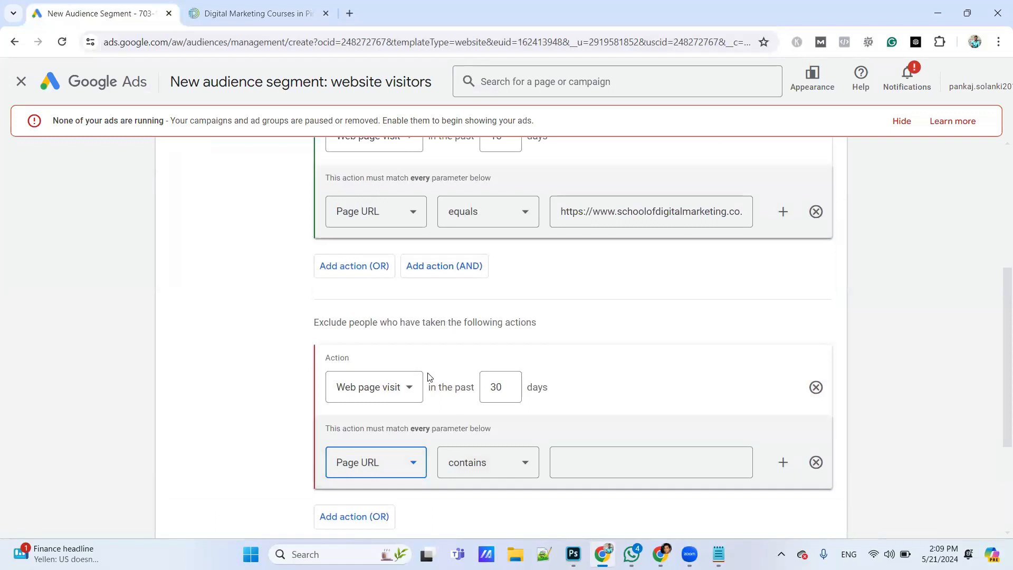
click(816, 388)
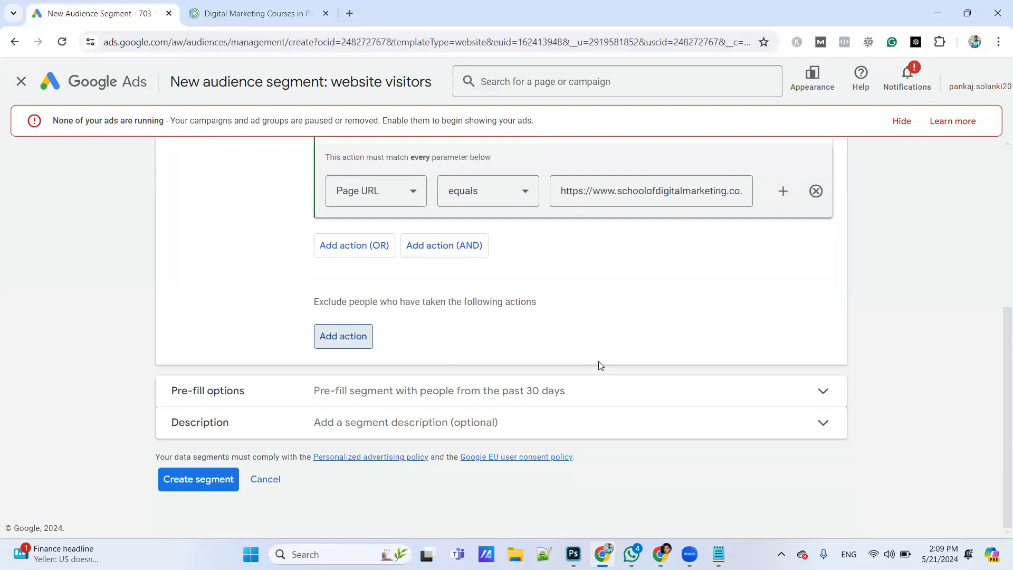
Choose pre-filling the segment with people who matched the rules within the past 30 days, and cancel the segment's creation
click(493, 391)
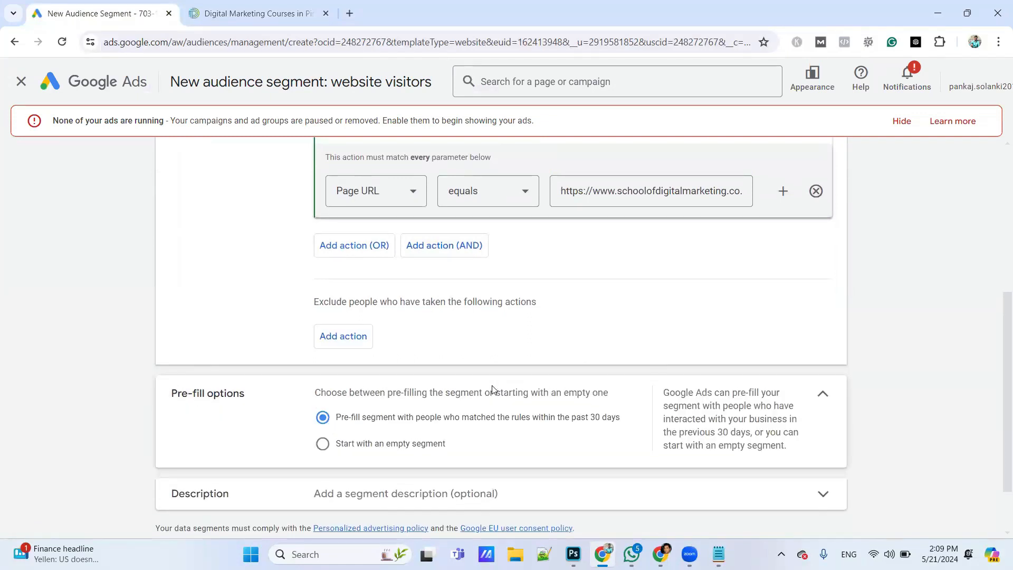
scroll(492, 391, down, 2)
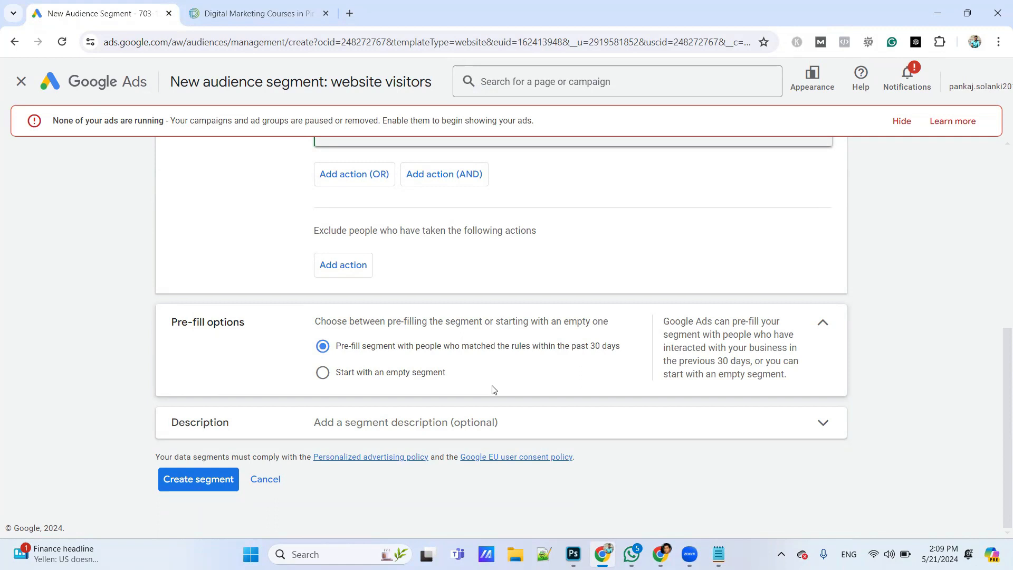
click(413, 381)
click(355, 346)
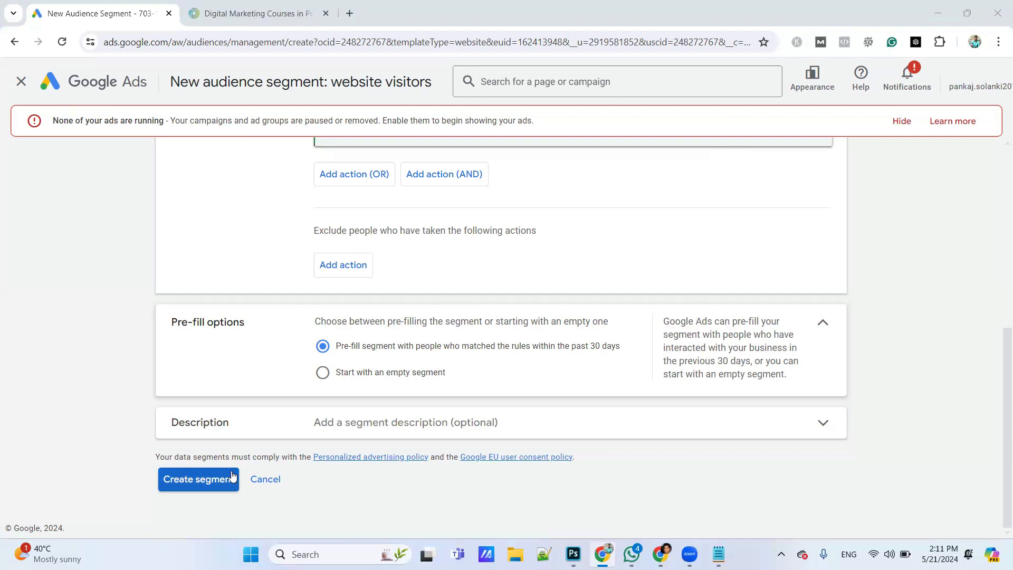
click(256, 488)
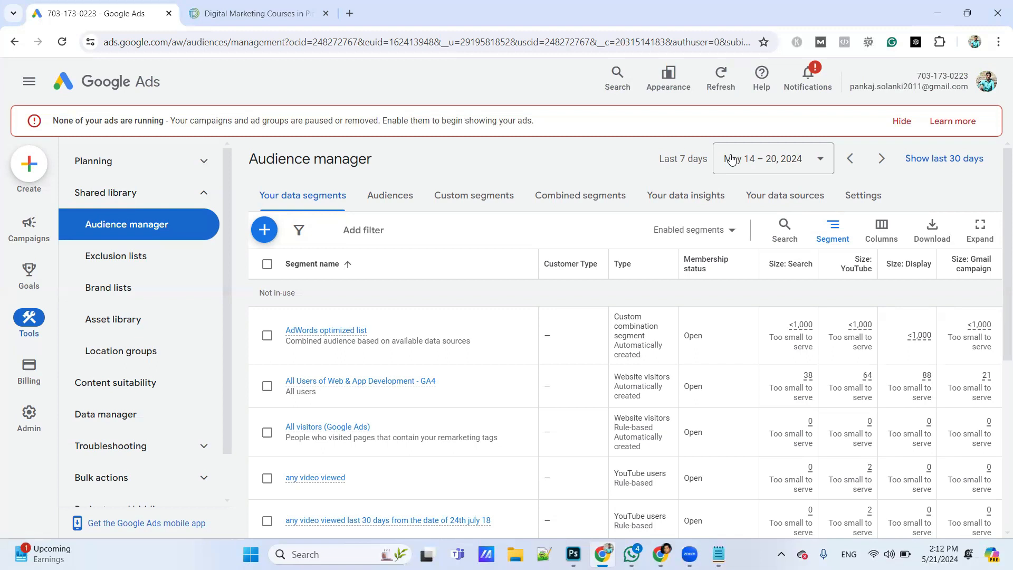
Open the Google Ads tag's details from the Audience manager data sources and expand its tag setup
click(997, 3)
click(769, 200)
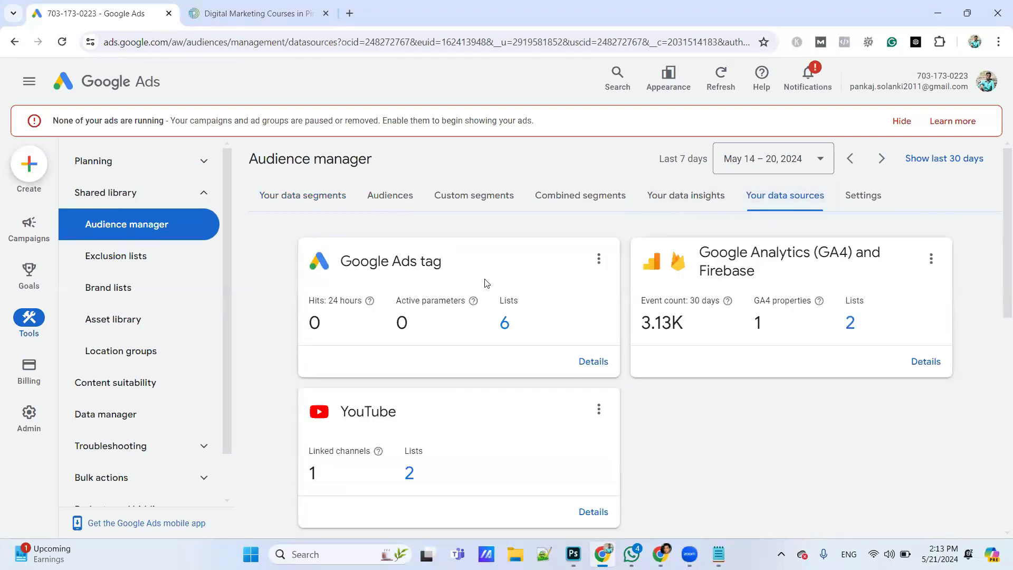
click(591, 361)
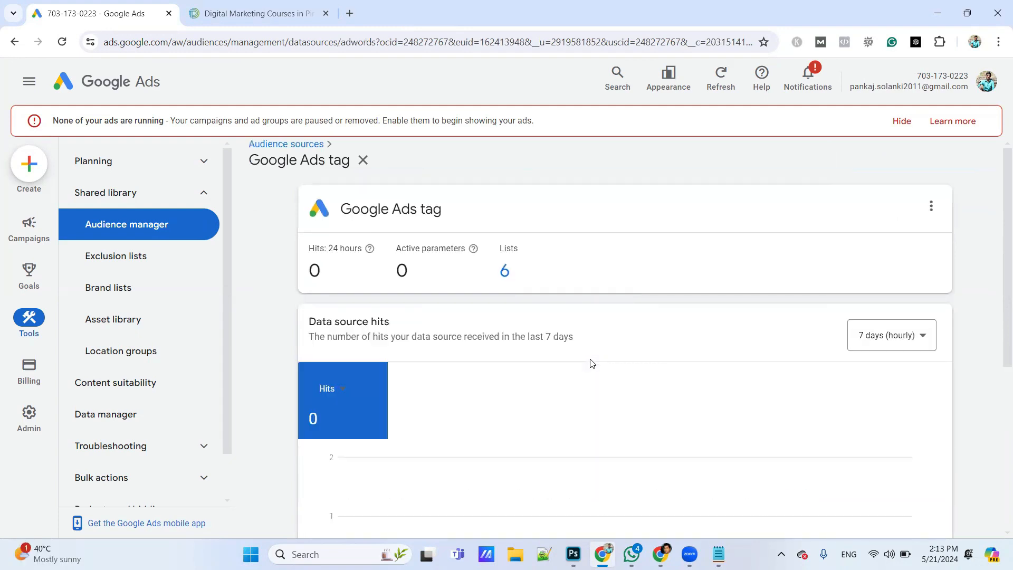
scroll(592, 363, down, 5)
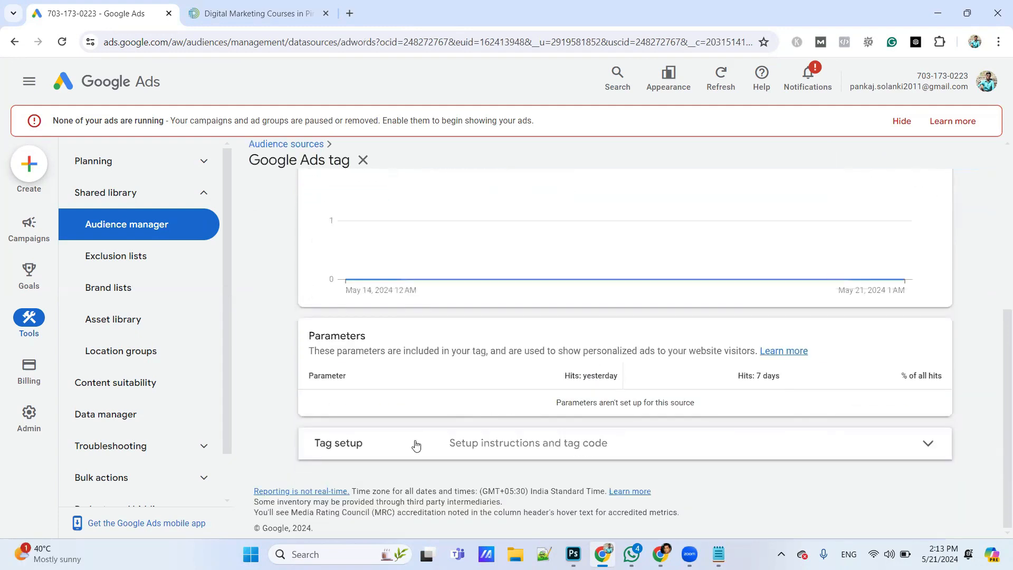
click(433, 447)
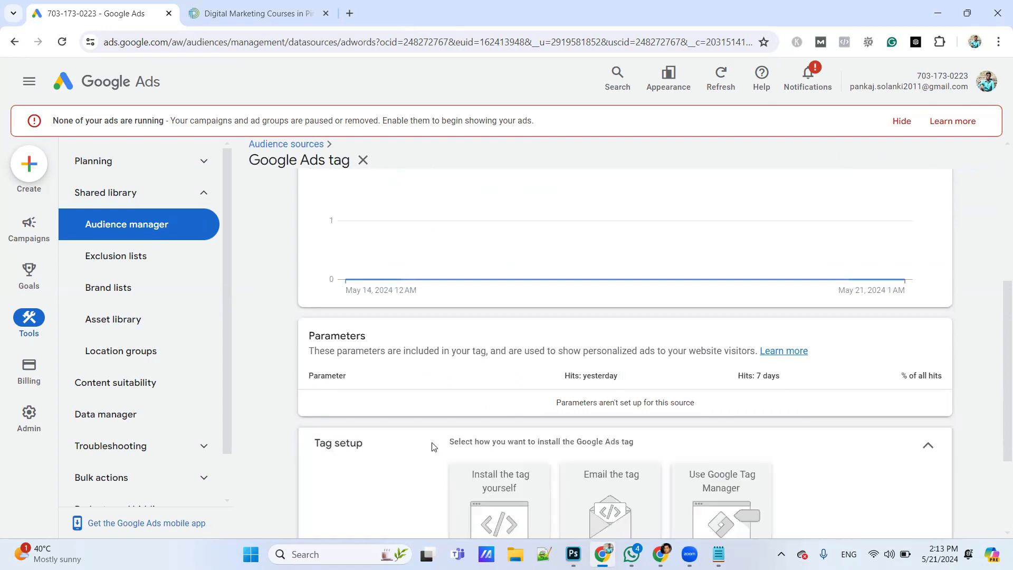
scroll(432, 446, down, 3)
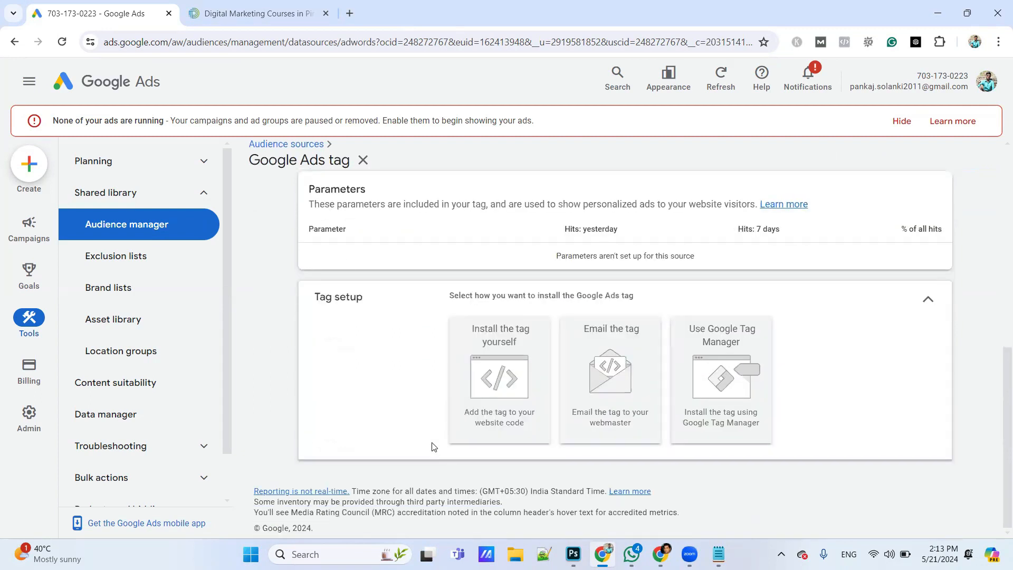
Compare the instructions for installing the Google Ads tag yourself with those for emailing the tag
click(494, 388)
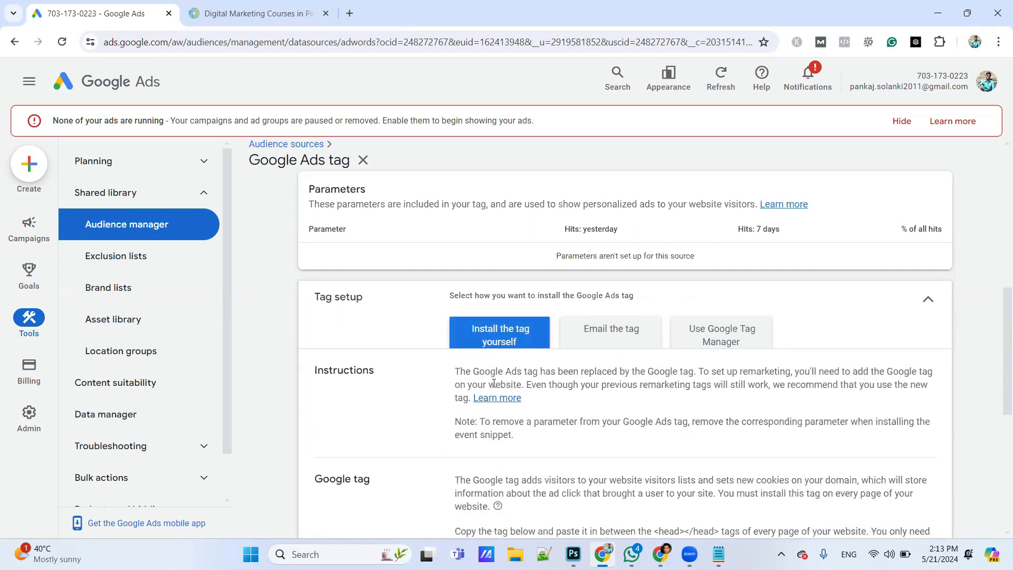
click(596, 331)
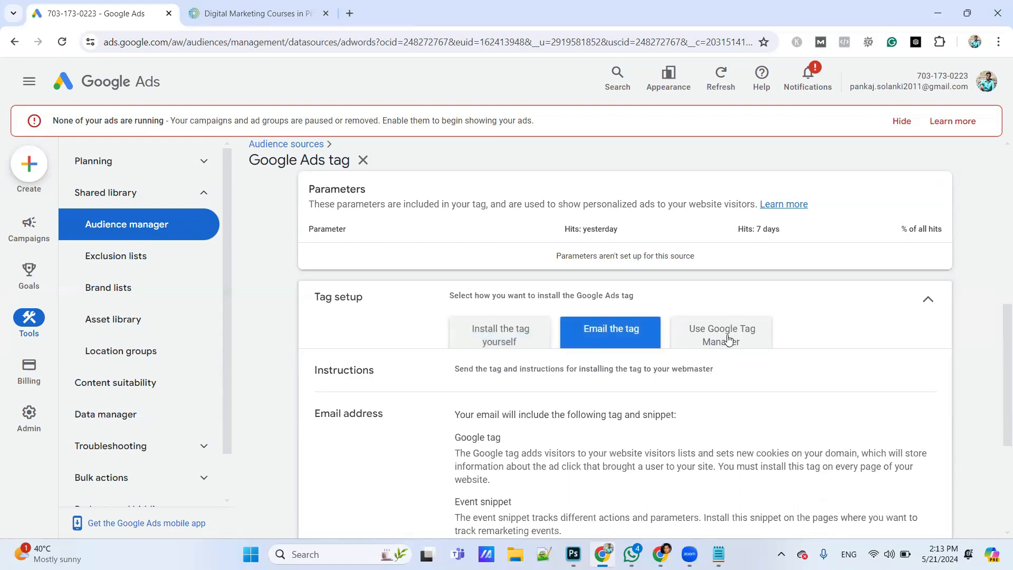
click(500, 339)
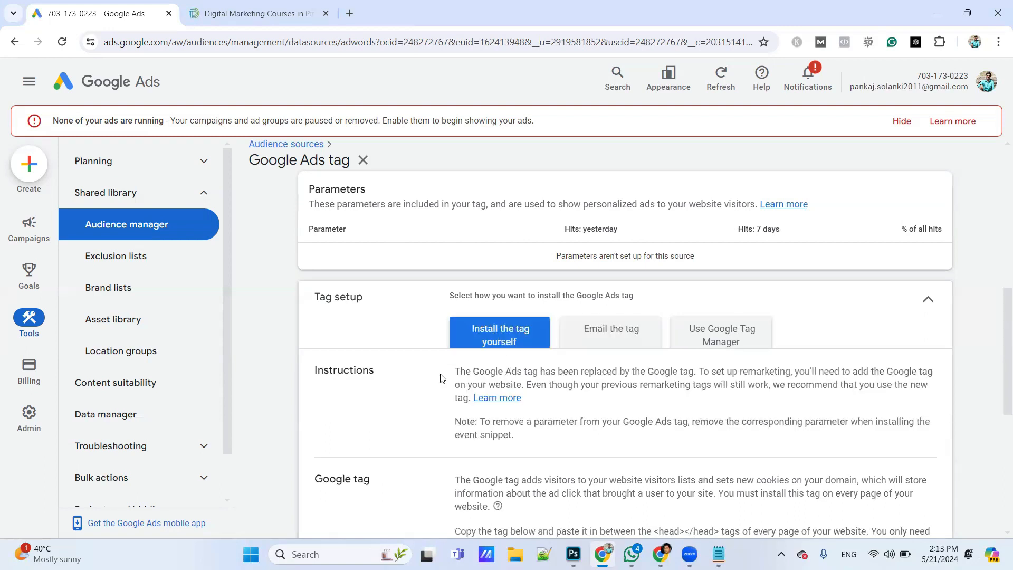
Examine and highlight the Google tag code for self-installation, and close the Google Ads tag details
scroll(442, 378, down, 1)
scroll(442, 377, down, 5)
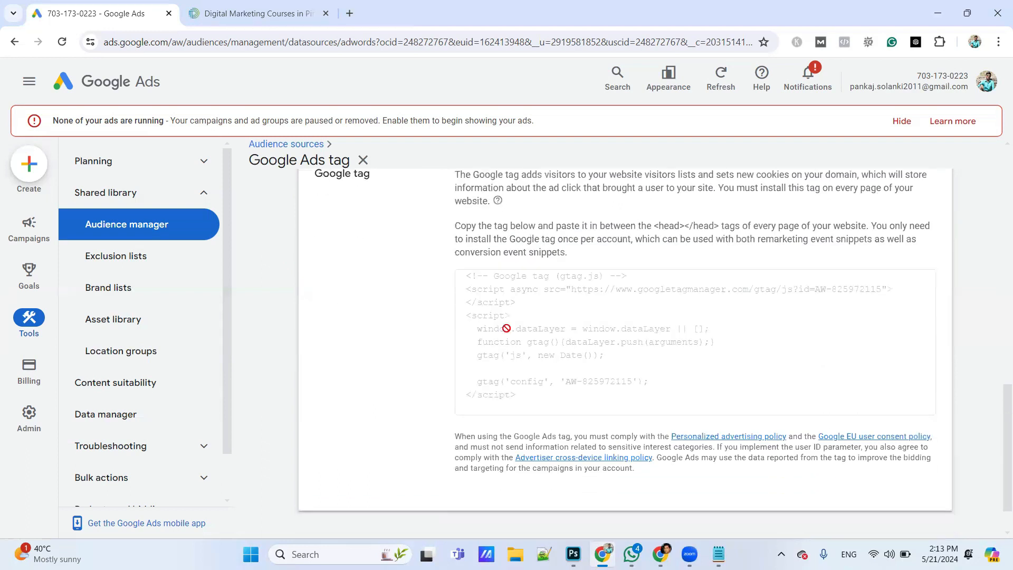
mouse_move(470, 281)
mouse_down()
mouse_move(516, 381)
mouse_move(466, 315)
mouse_move(462, 275)
mouse_up()
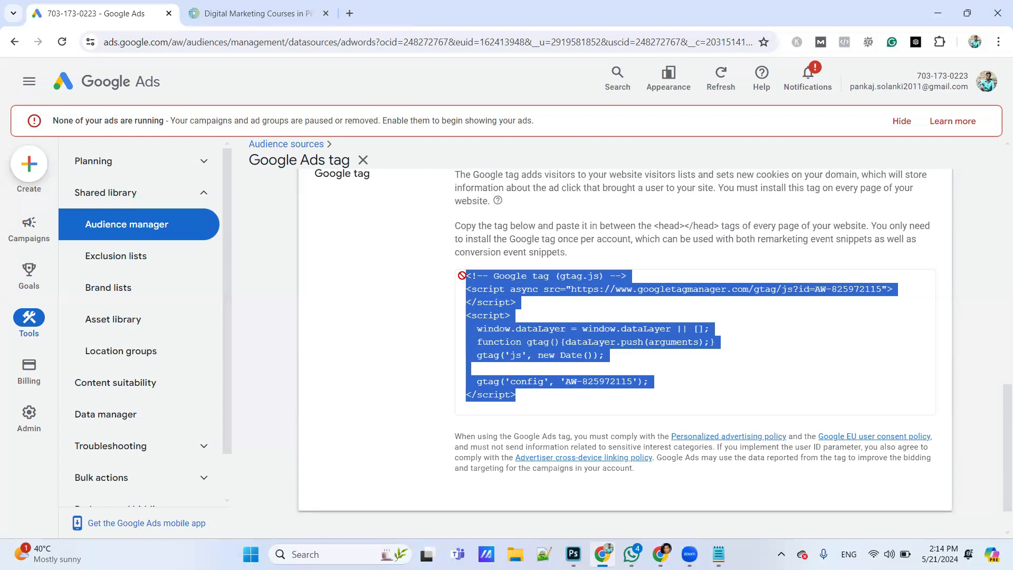
click(363, 160)
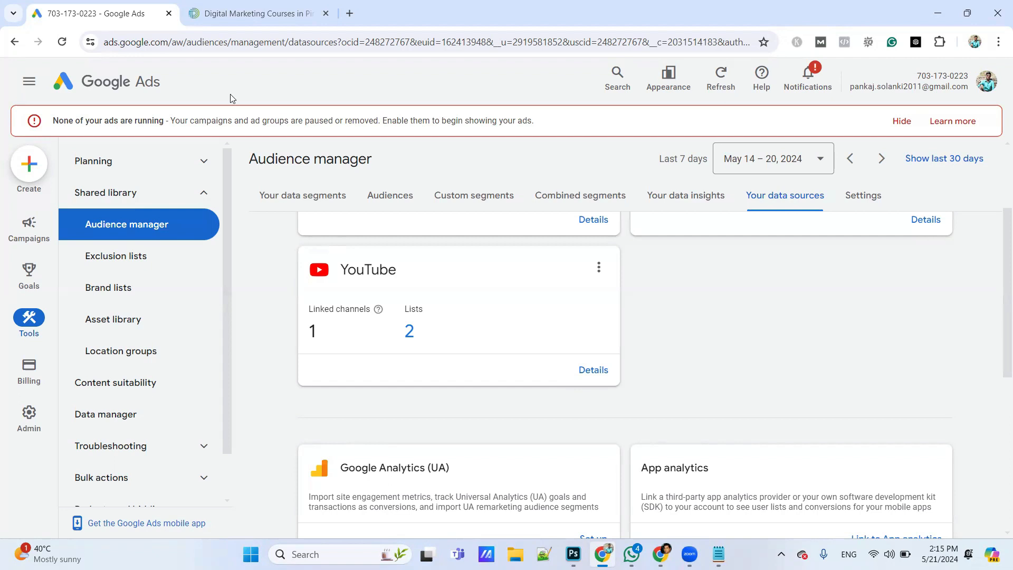
Start a new conversion action from the conversions summary, choosing Website as the kind of conversion to track
mouse_move(28, 282)
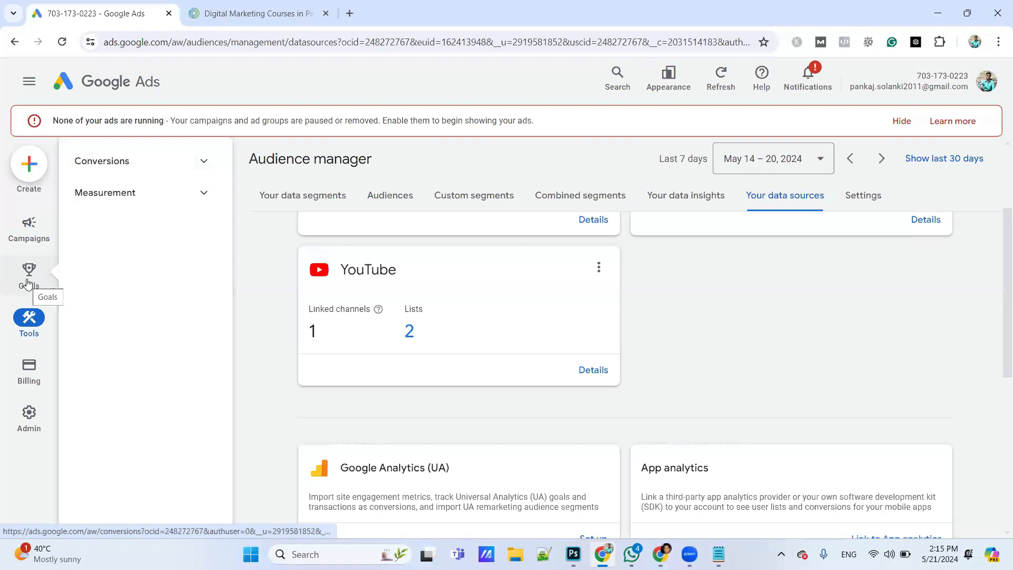
click(132, 165)
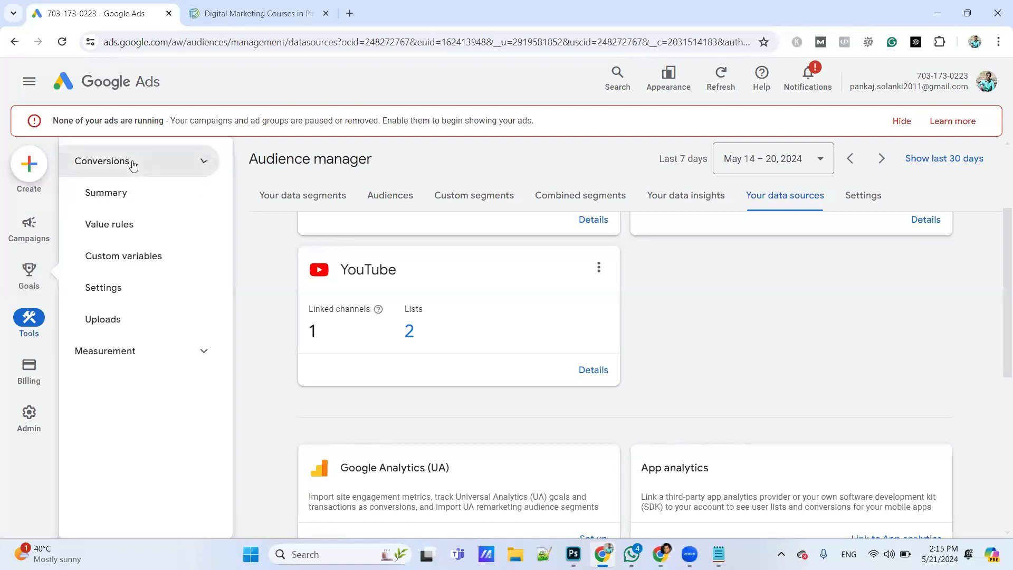
click(131, 200)
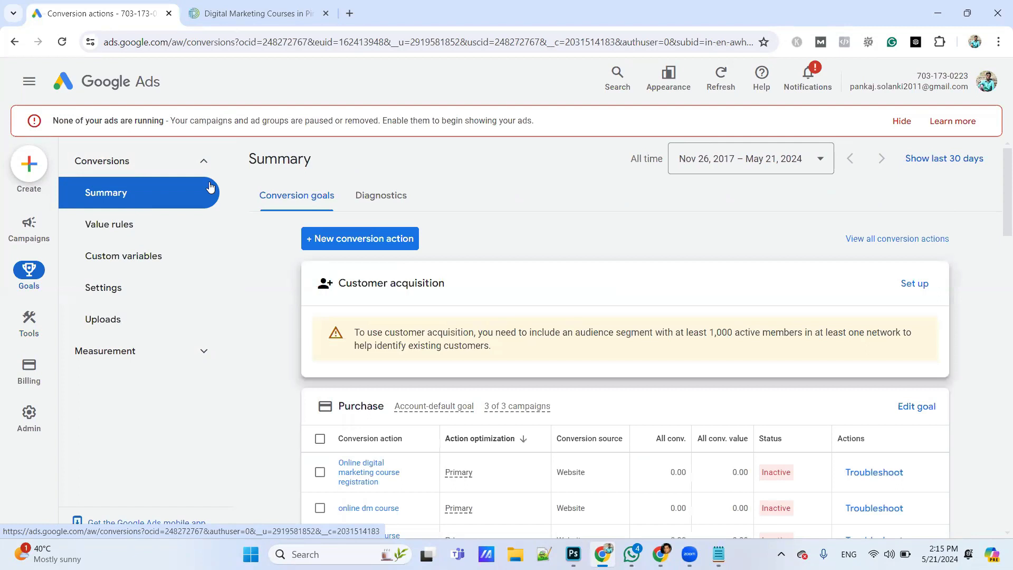
click(377, 247)
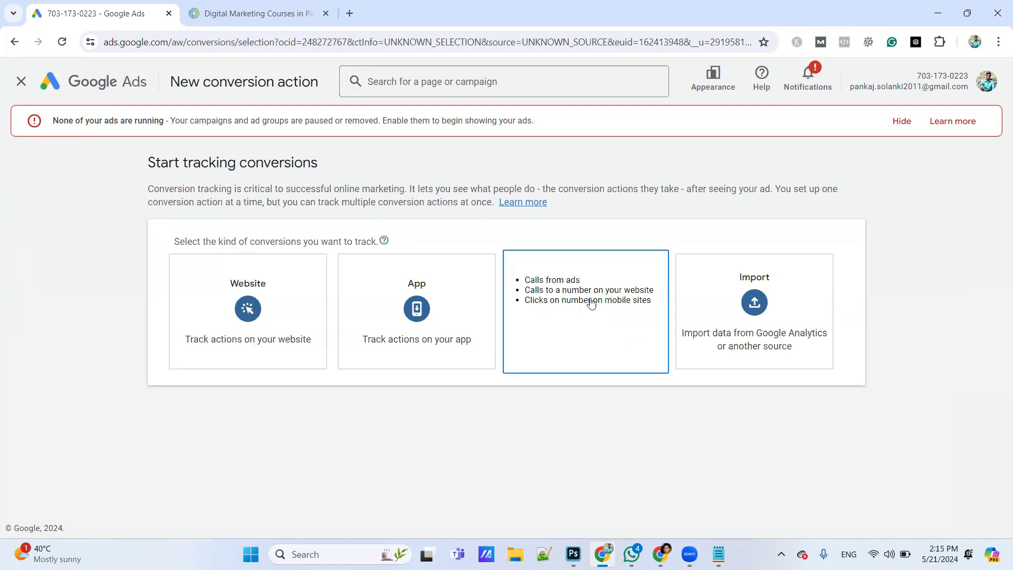
click(251, 323)
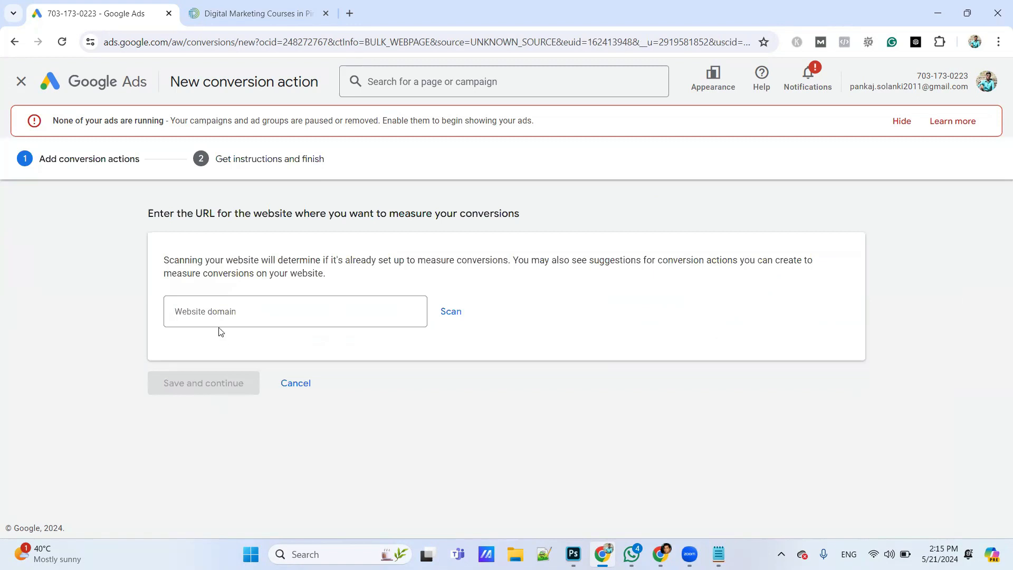
Copy the Pimple Saudagar course page's URL from schoolofdigitalmarketing.co.in, enter it as the website domain, and scan it
click(222, 312)
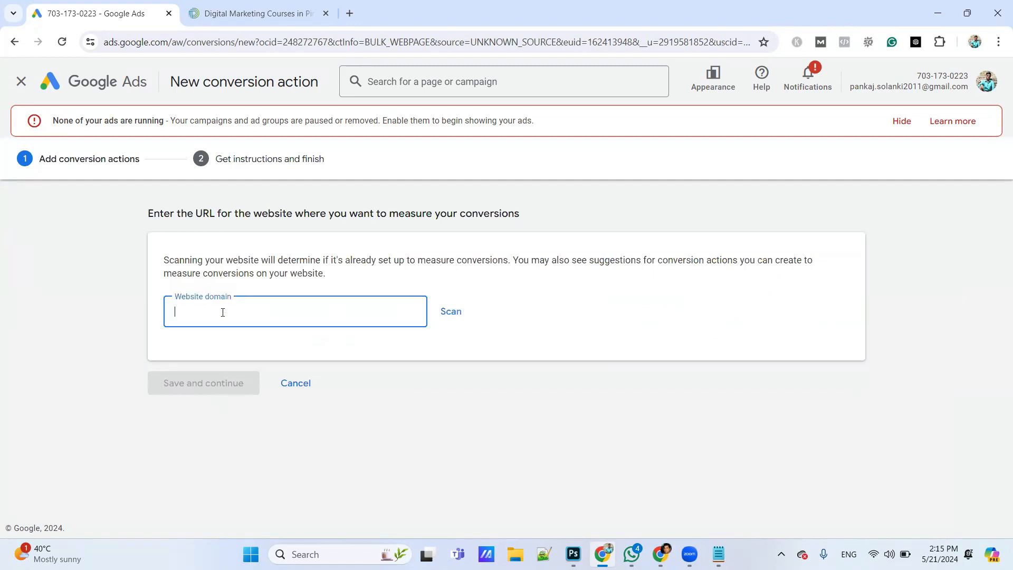
click(271, 10)
click(339, 42)
key(ctrl+c)
click(71, 7)
key(ctrl+v)
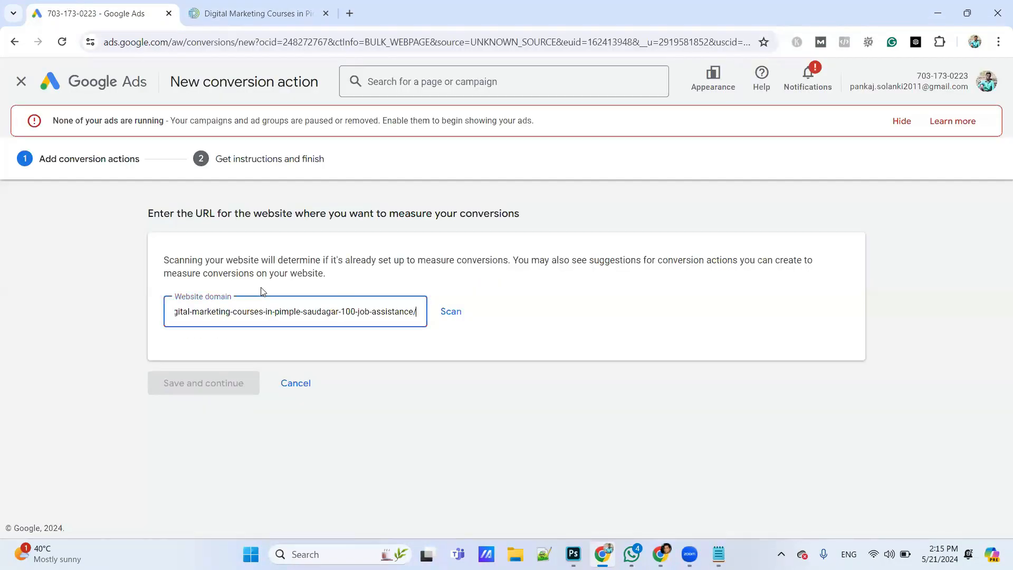
click(450, 314)
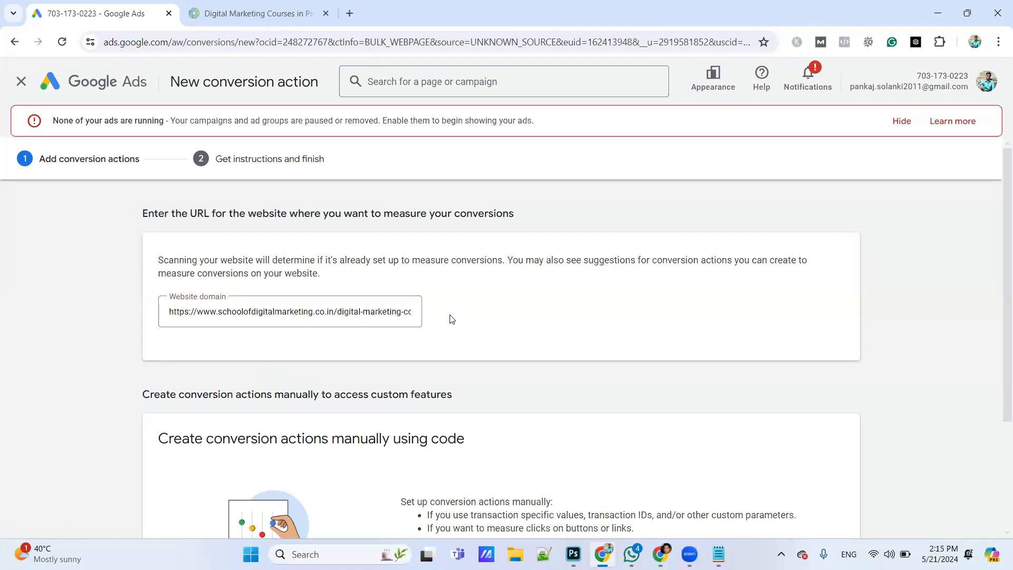
Add a conversion action manually and set its goal category to Submit lead form
scroll(452, 319, down, 3)
click(246, 454)
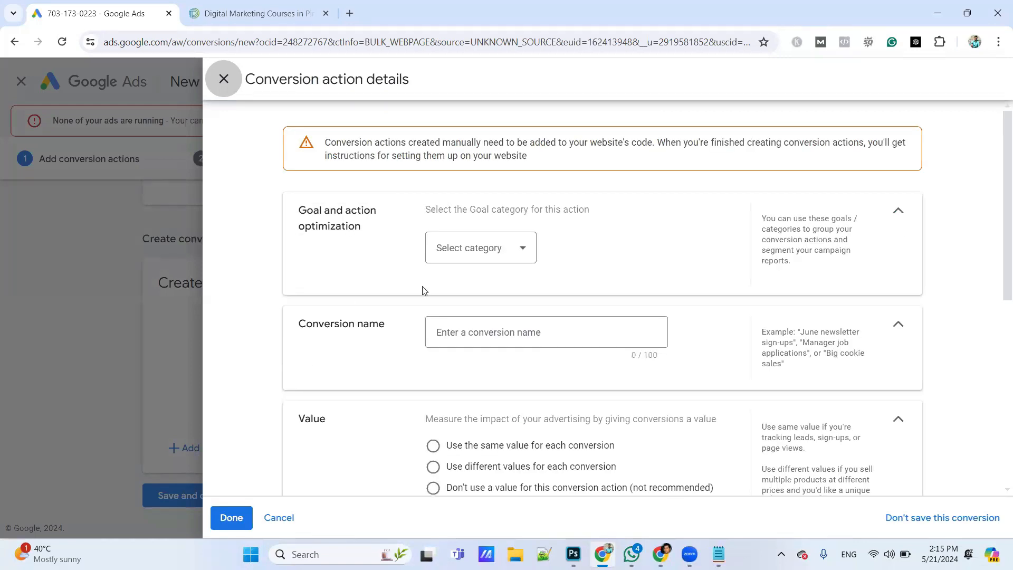
click(474, 256)
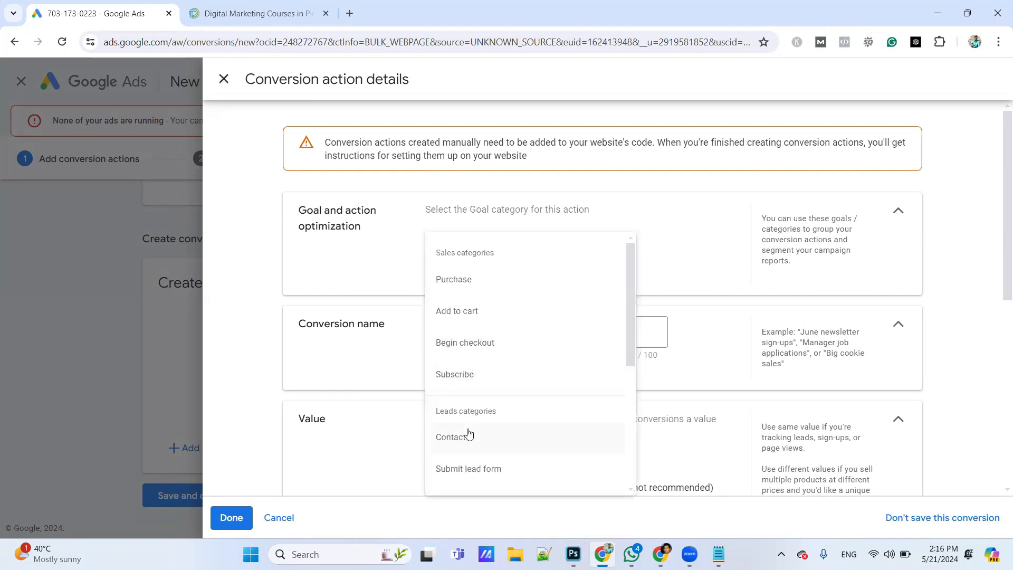
scroll(485, 312, down, 2)
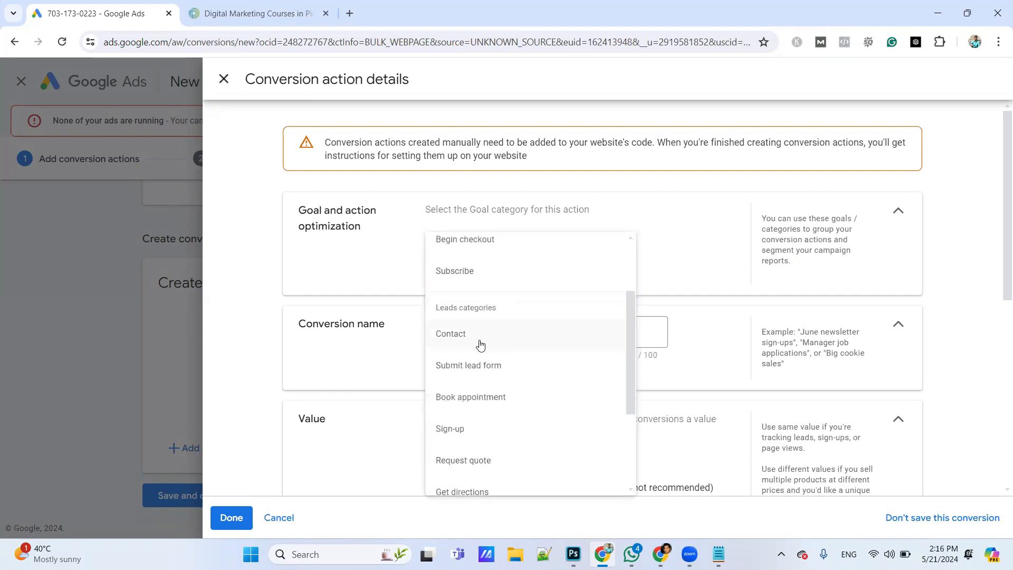
click(474, 360)
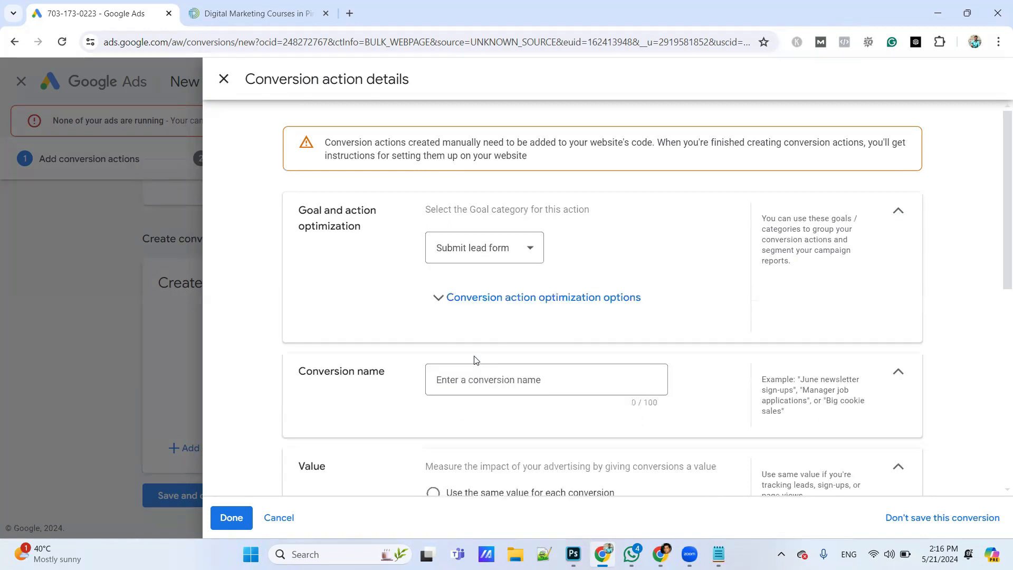
Name the conversion action "dm lead"
scroll(474, 360, down, 2)
click(474, 287)
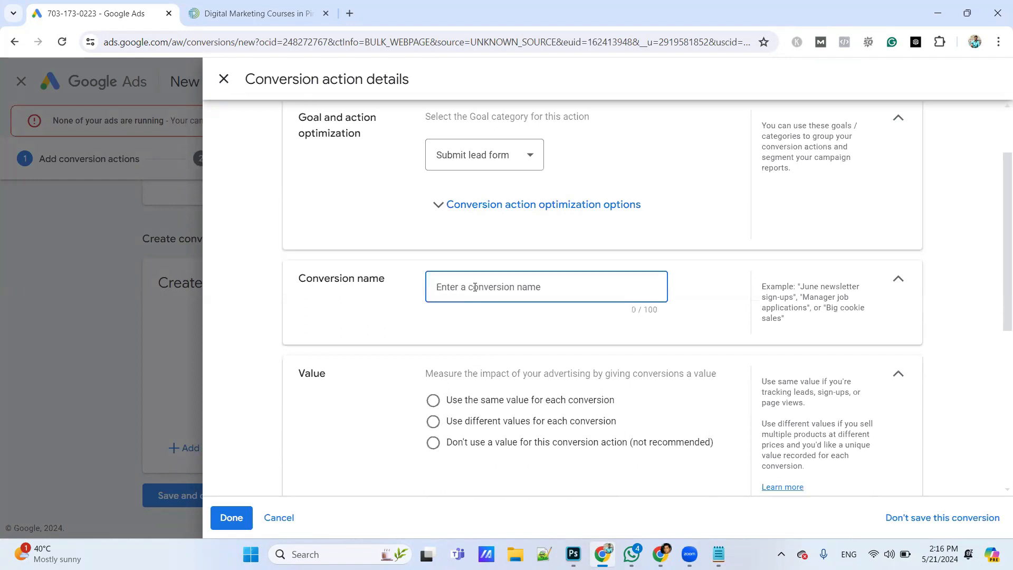
text(dm lead)
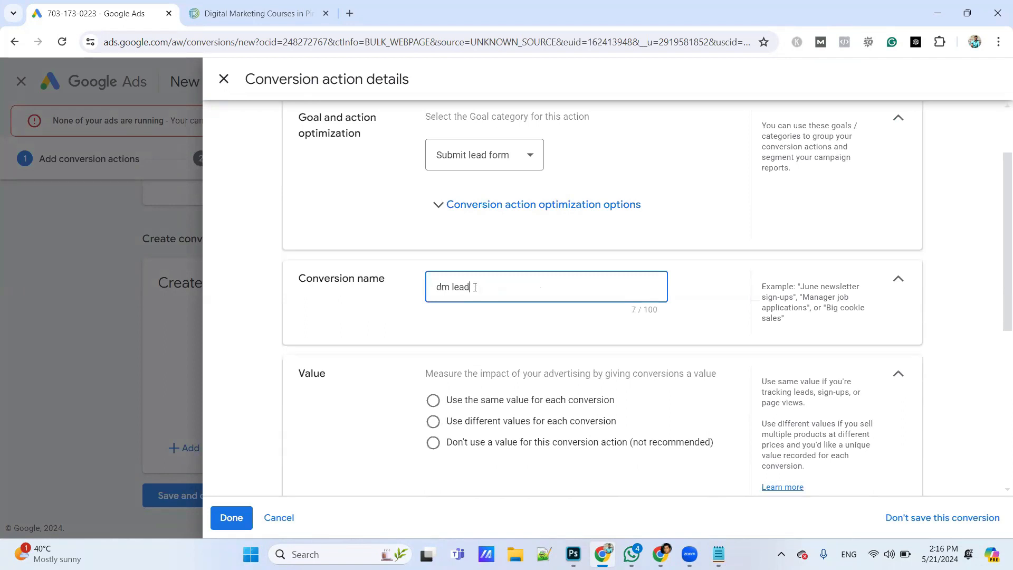
Try the conversion value options and use the same value of 1000 Indian Rupees for each conversion
scroll(323, 331, down, 1)
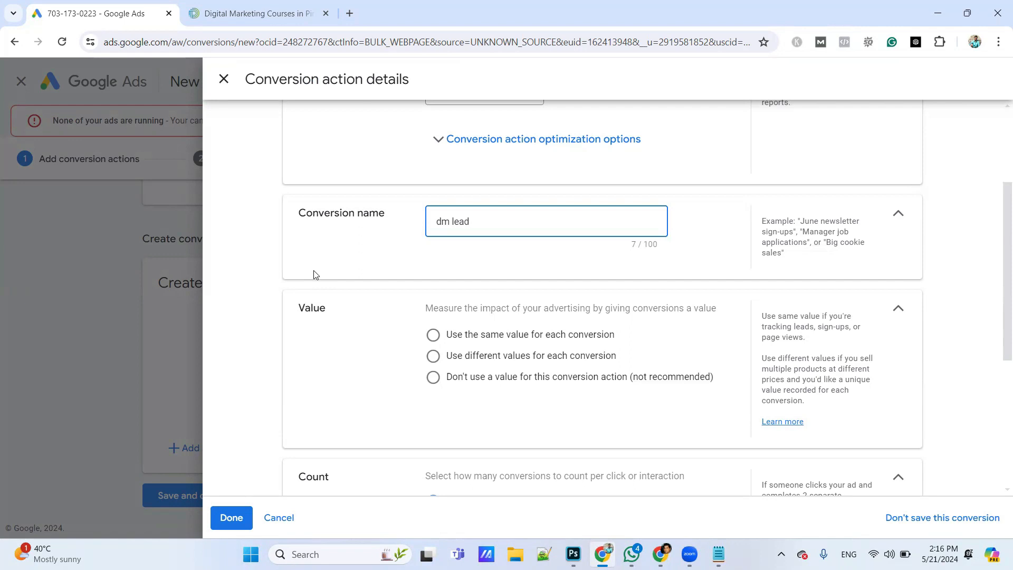
click(431, 379)
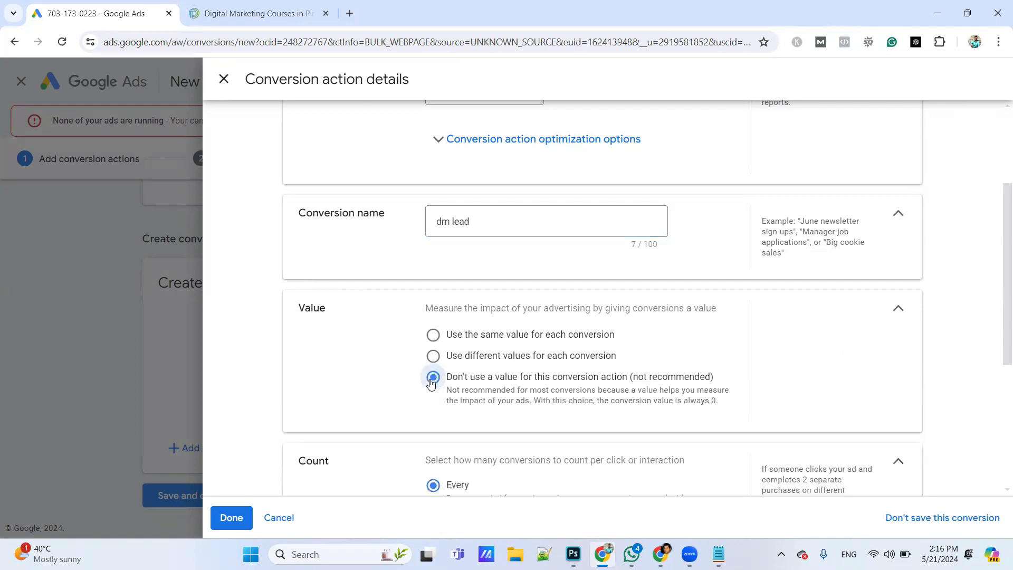
click(432, 353)
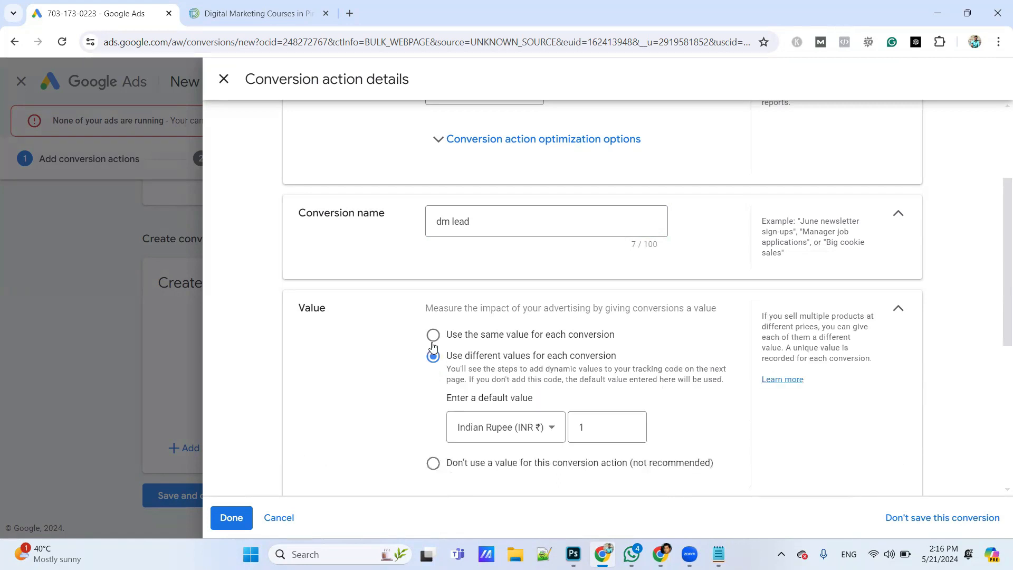
click(433, 336)
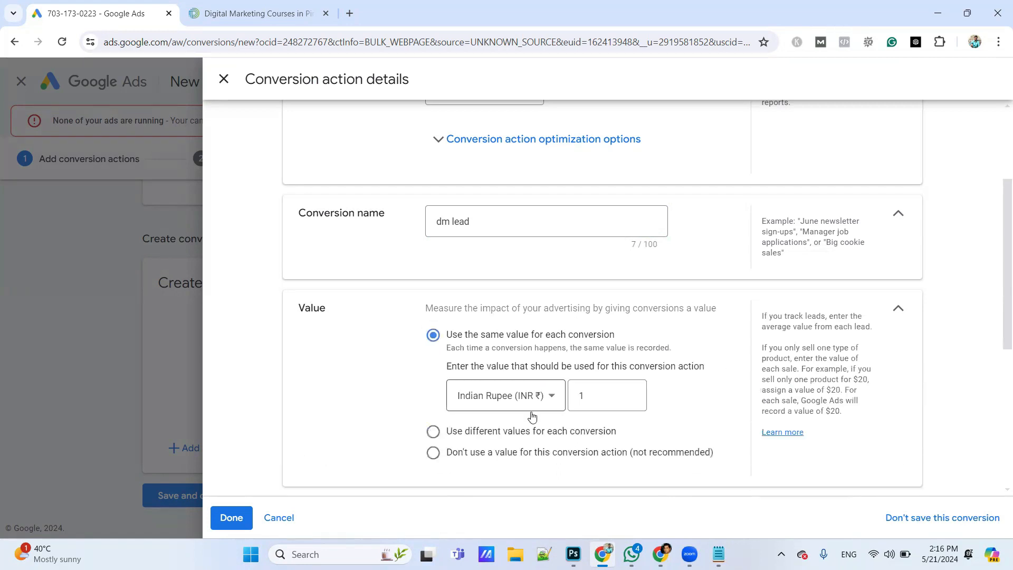
click(605, 393)
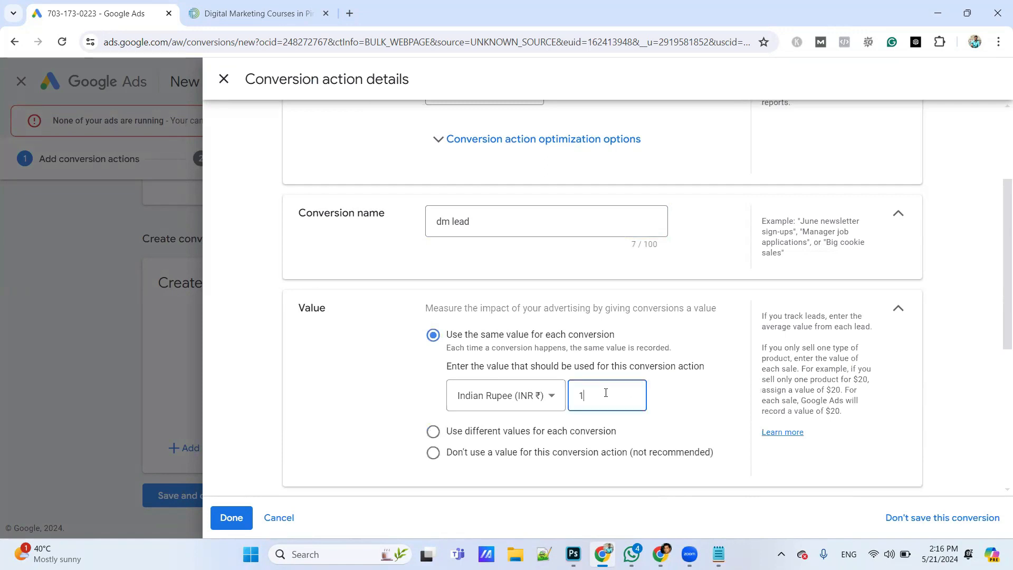
text(000)
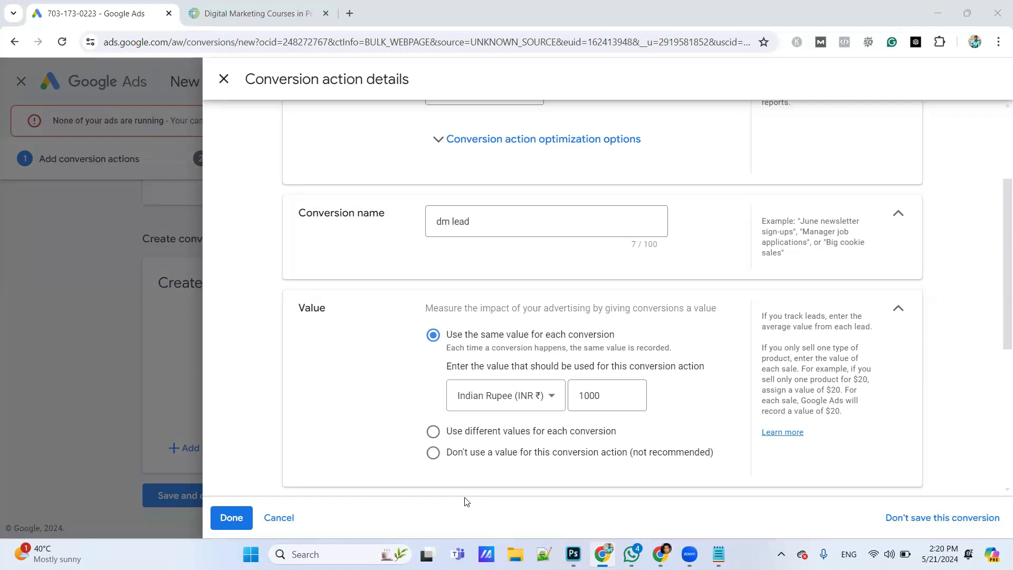
Choose not to use a value for the conversion action and review the Count settings
click(567, 431)
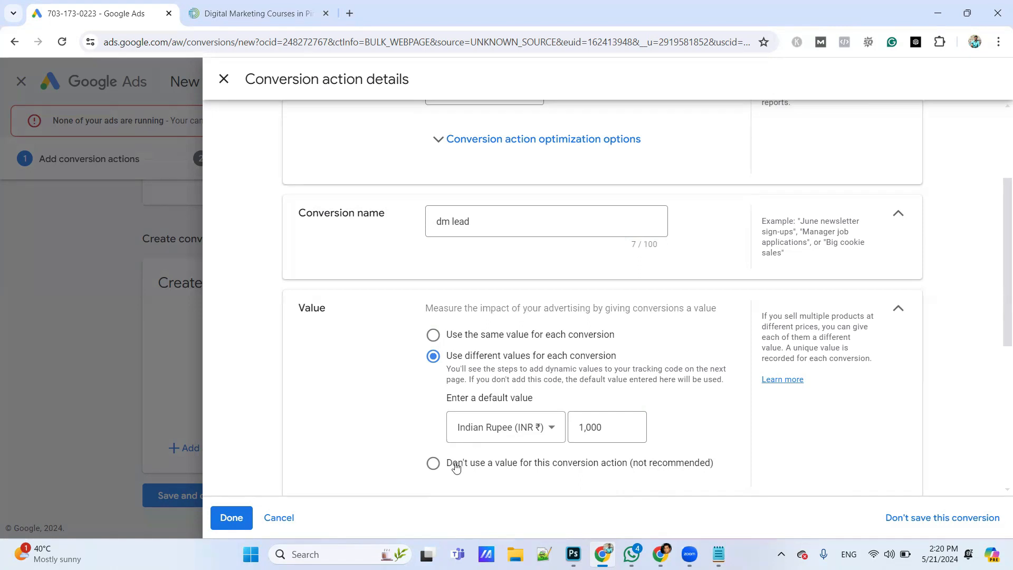
click(432, 463)
scroll(359, 410, down, 3)
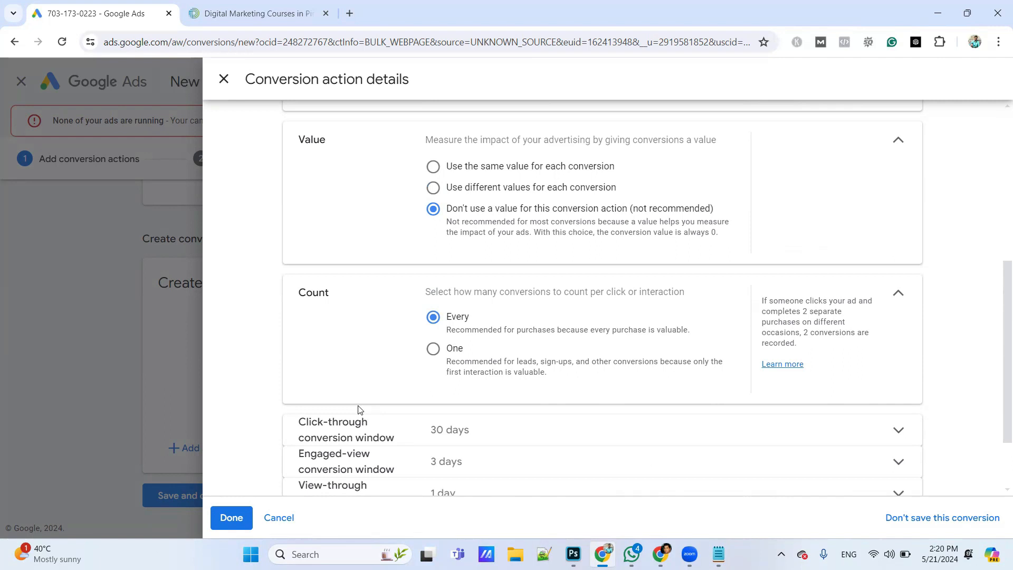
Switch to Notepad and replace the whole text of the open document with "movie:"
click(718, 554)
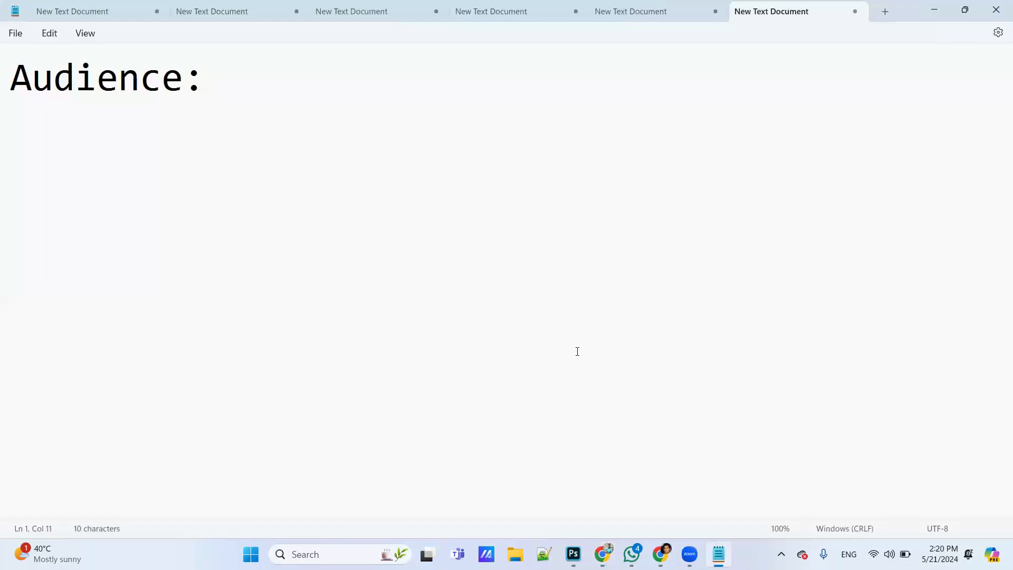
key(ctrl+a)
key(BackSpace)
text(movie:)
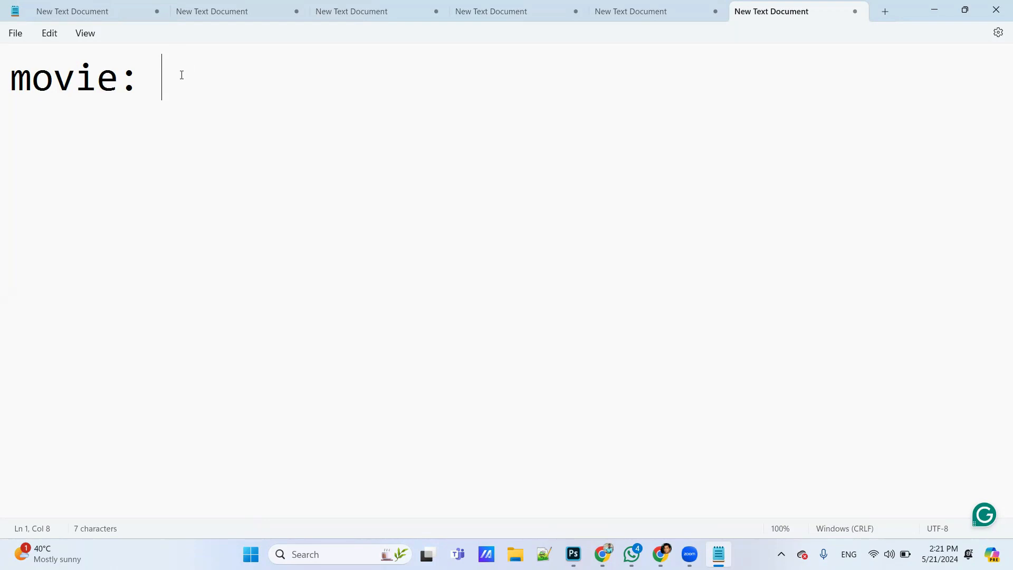
Add "4 friends:" after "movie:" on the first line of the note
text(4 f)
text(rindl)
key(BackSpace)
key(BackSpace)
key(BackSpace)
key(BackSpace)
text(endl)
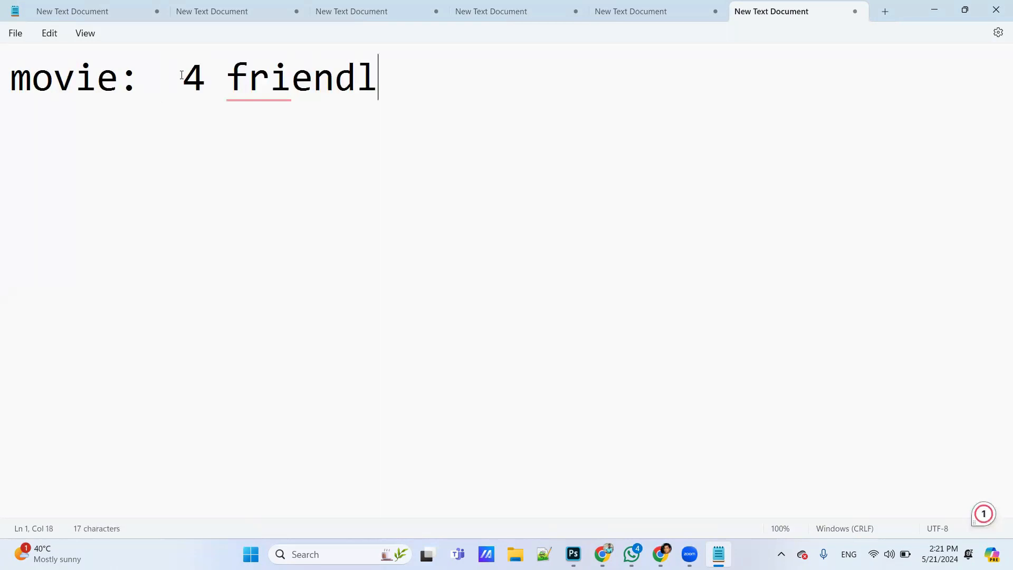
key(BackSpace)
text(s:)
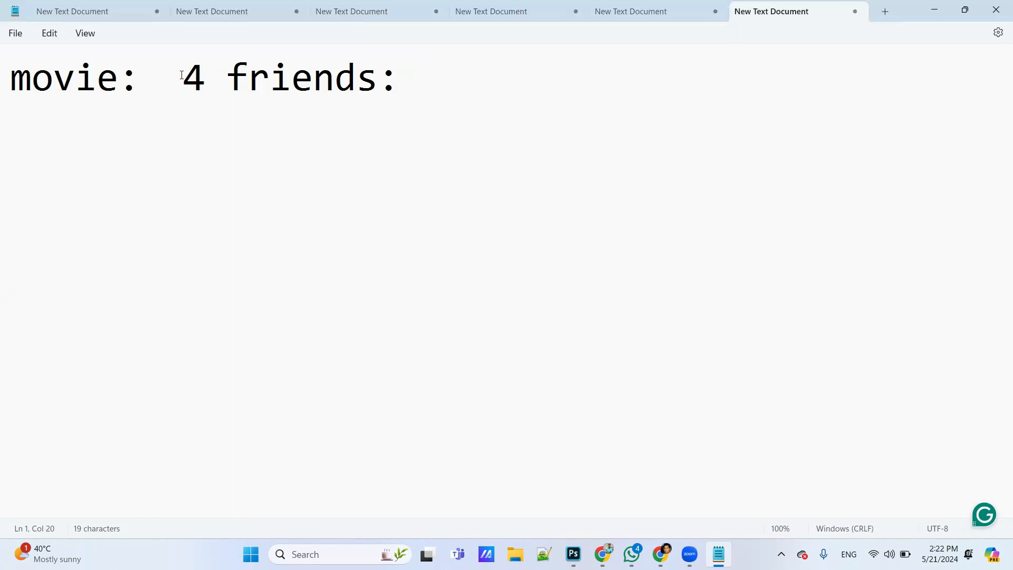
Leave a blank line below and write "bookmyshow:--> 200"
key(Return)
key(Return)
text(bookmy)
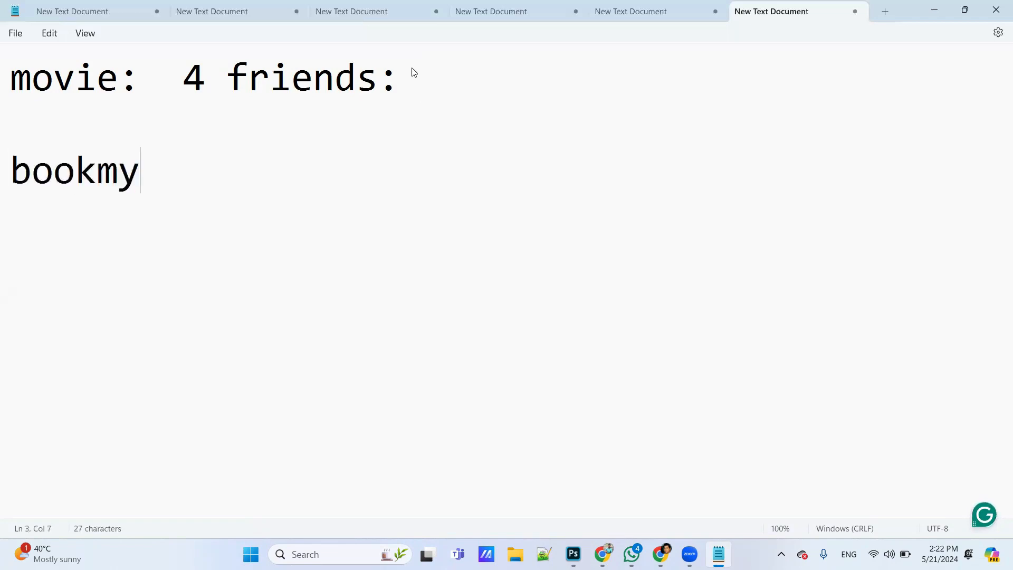
text(show)
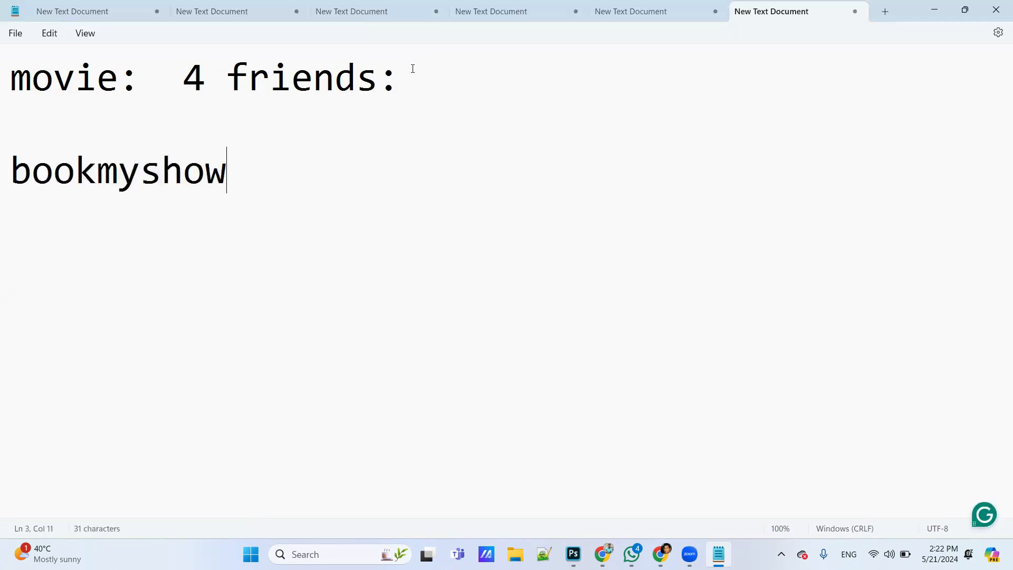
text(:--> )
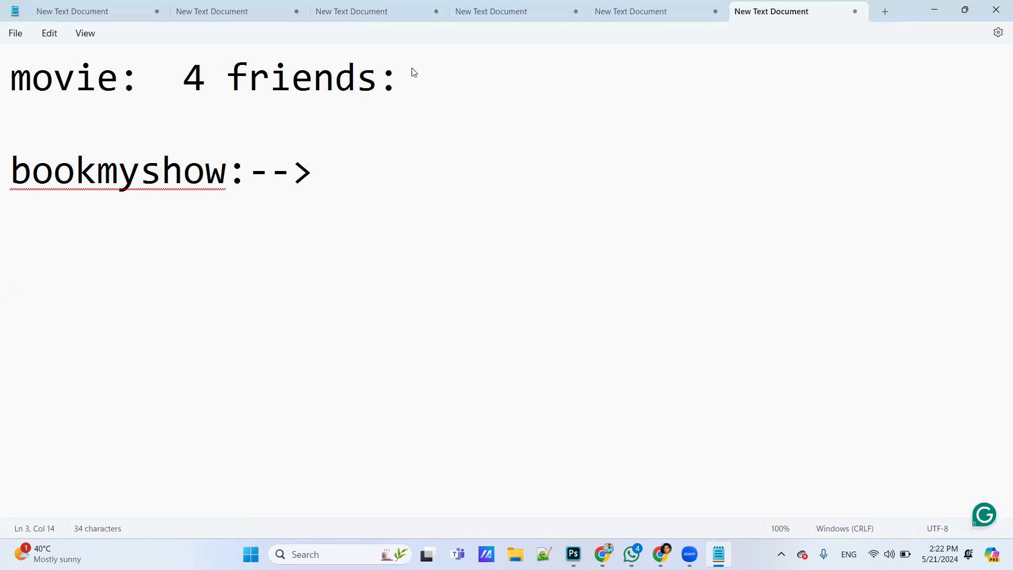
text(200)
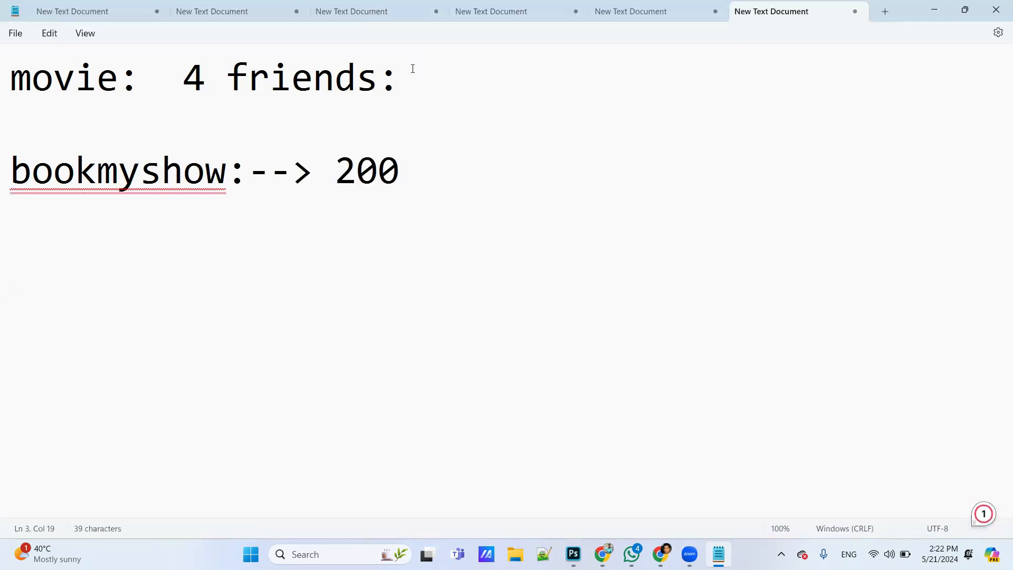
Complete the bookmyshow line with the ticket calculation so it reads "200x 4= 800"
text(= 4)
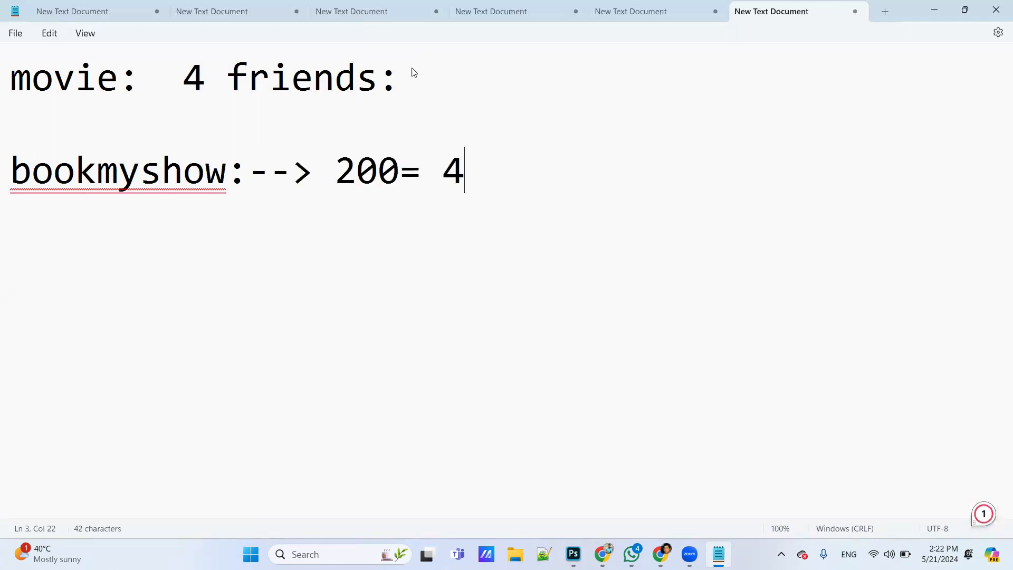
text(=)
key(BackSpace)
key(BackSpace)
text(800)
key(Left)
key(Left)
key(Left)
key(Left)
key(Left)
key(Left)
key(BackSpace)
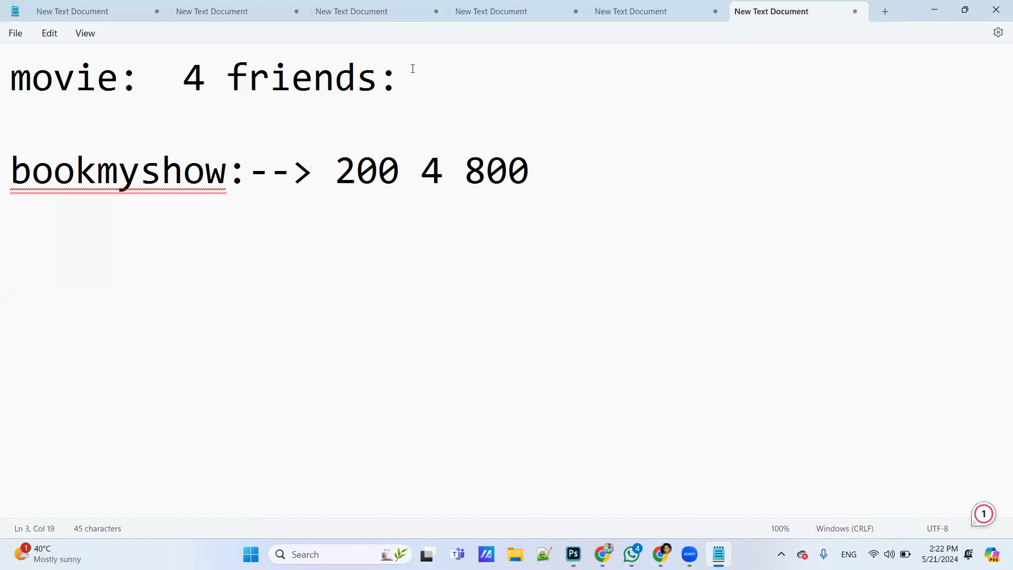
text(x)
key(Right)
key(Right)
text(=)
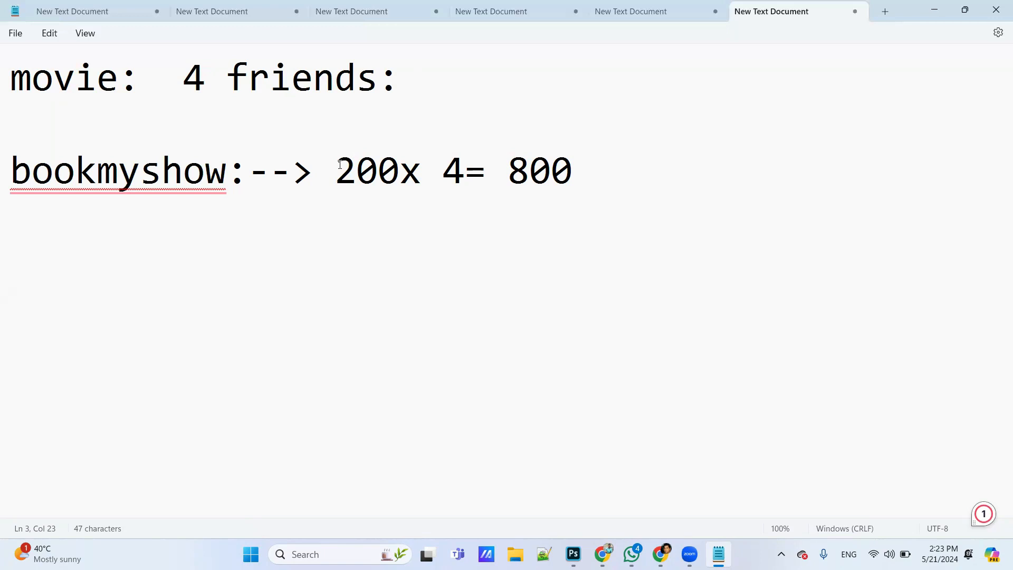
Check the Count settings in Google Ads, then return to Notepad and highlight the ticket calculation and its quantity 4
key(alt+Tab)
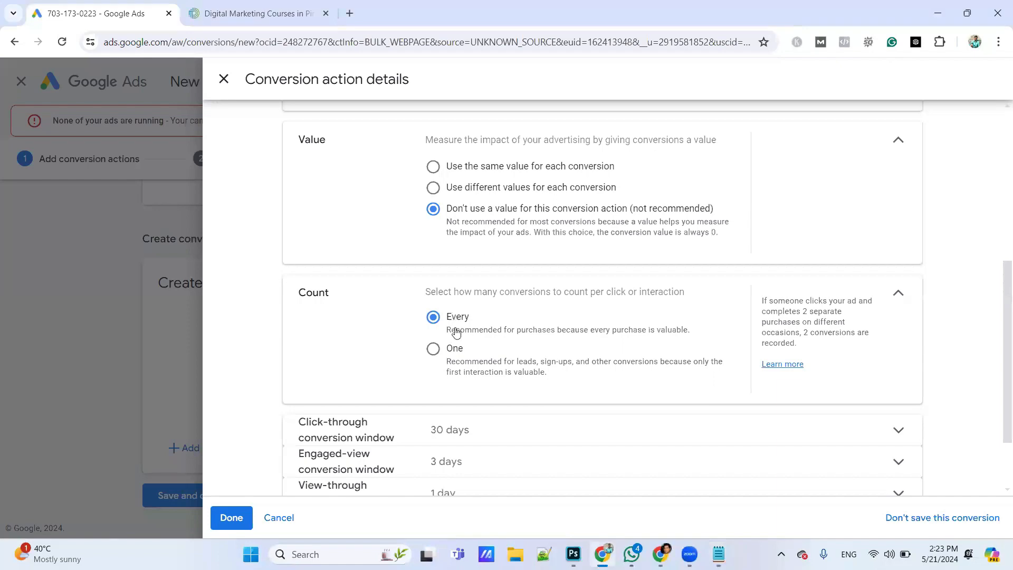
key(alt+Tab)
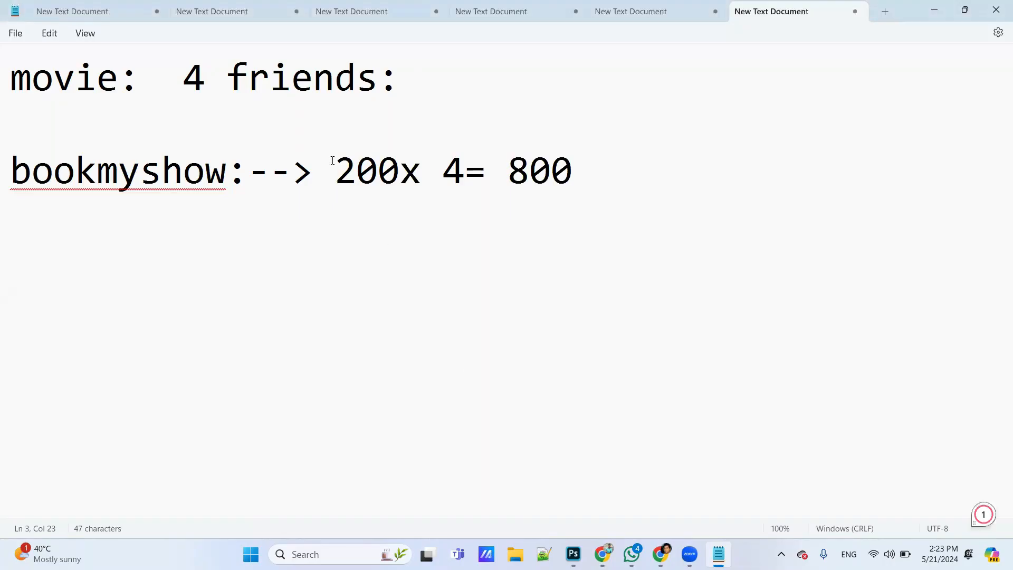
drag(335, 168, 566, 164)
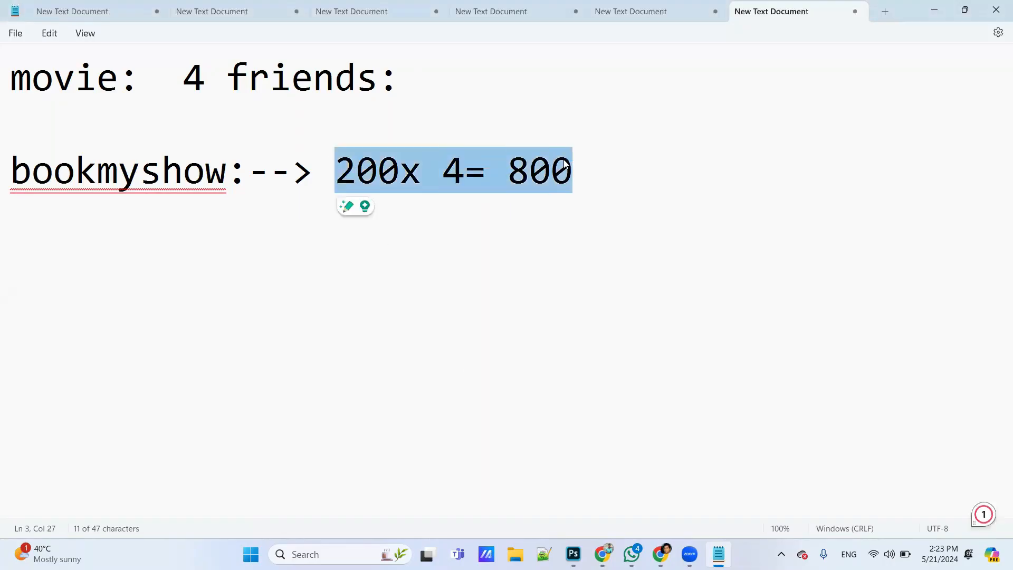
click(457, 181)
double_click(461, 179)
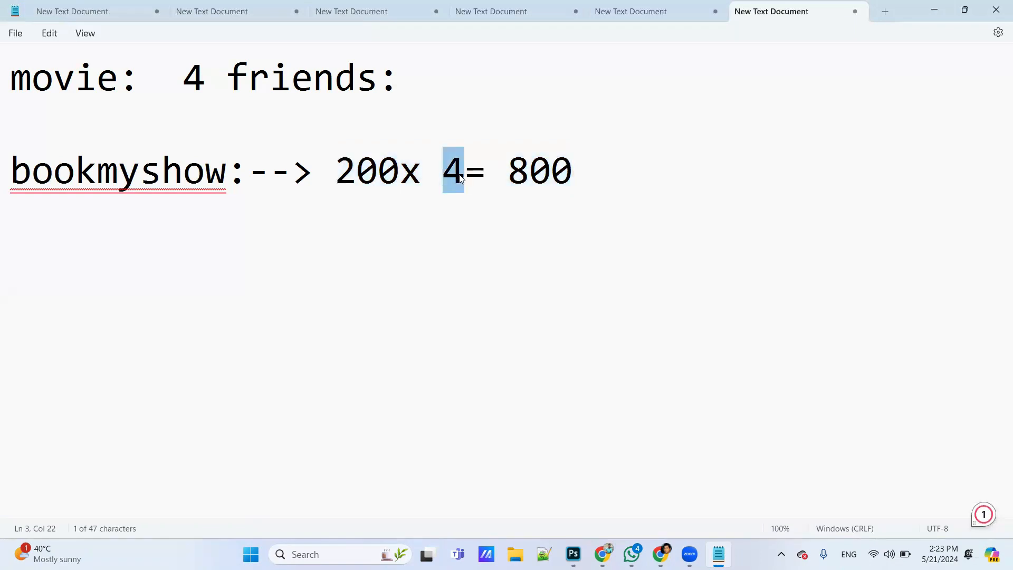
Add the quantities 2, 5 and 1 on separate lines below the bookmyshow calculation
click(570, 174)
key(Return)
text(2)
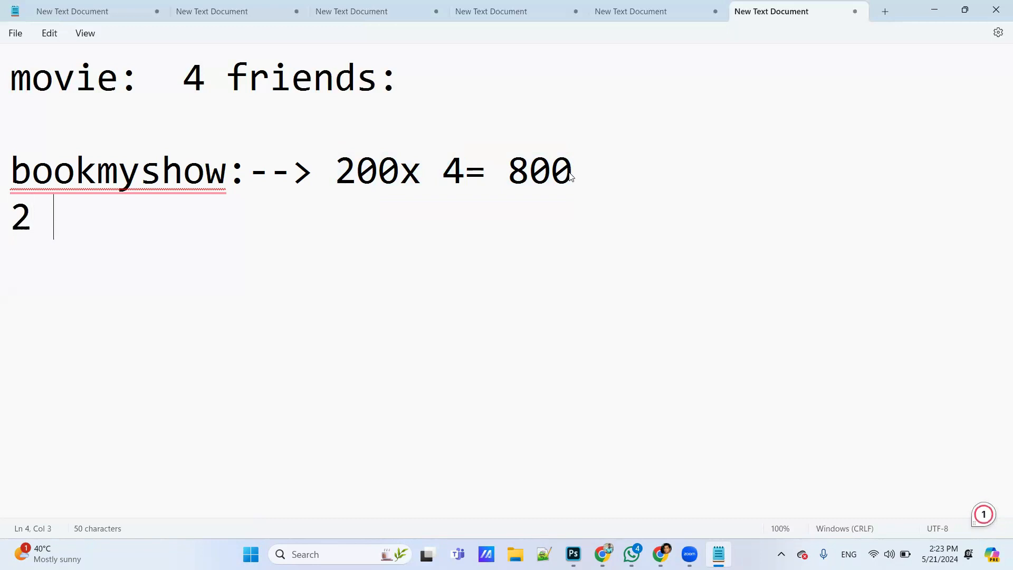
key(Return)
text(5)
key(Return)
text(1)
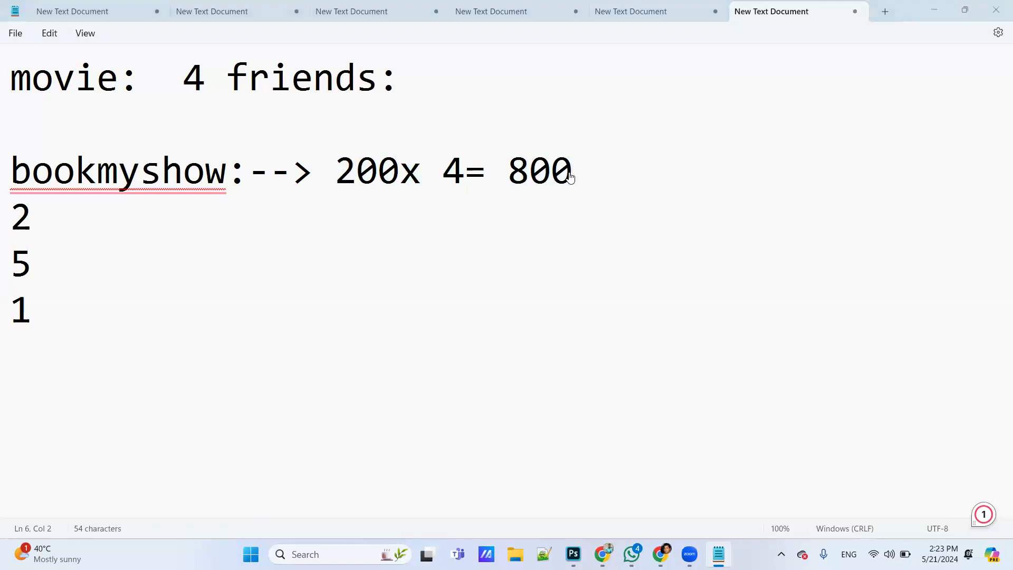
Switch to Google Ads and set the conversion action's Count to One
key(alt+Tab)
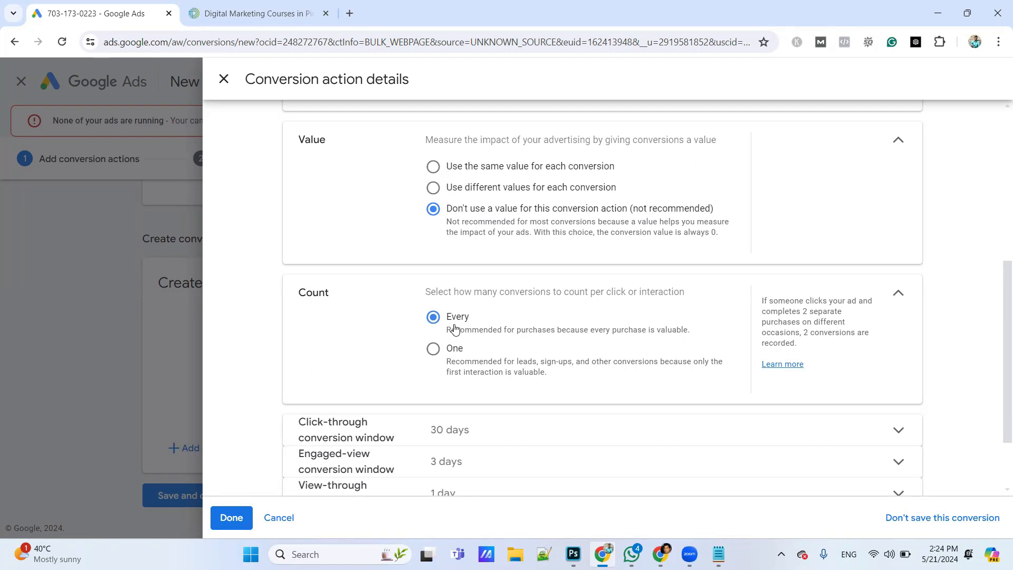
click(433, 349)
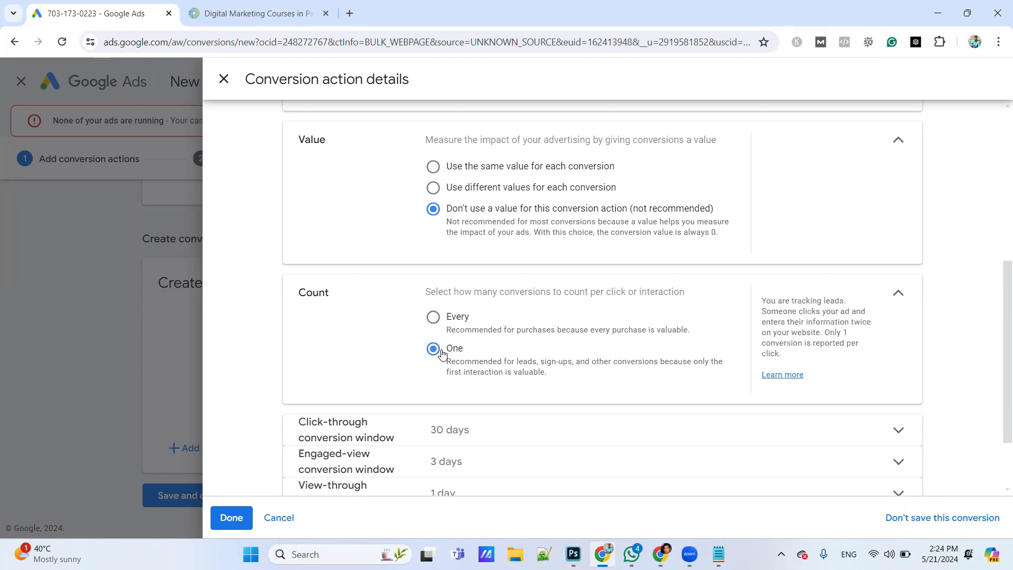
Switch to Notepad and append ": 1= 200" to the end of the bookmyshow calculation line
key(alt+Tab)
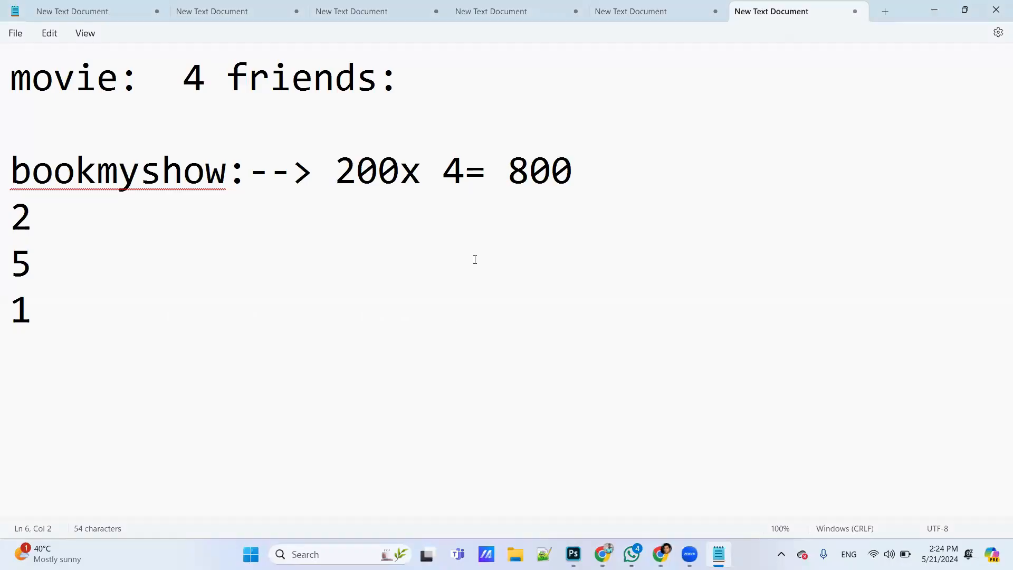
click(461, 173)
double_click(462, 173)
click(586, 179)
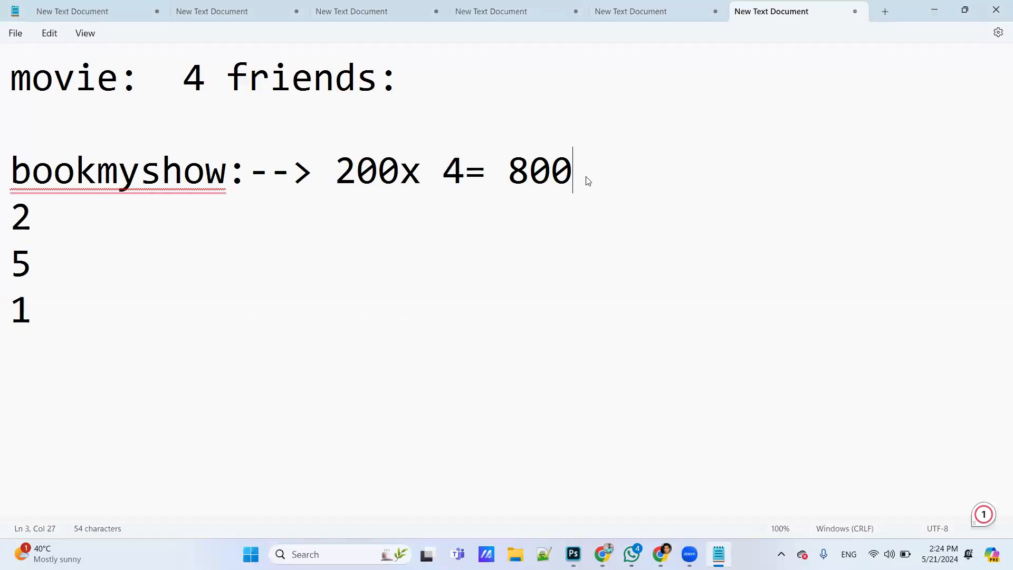
text(: 1= 200)
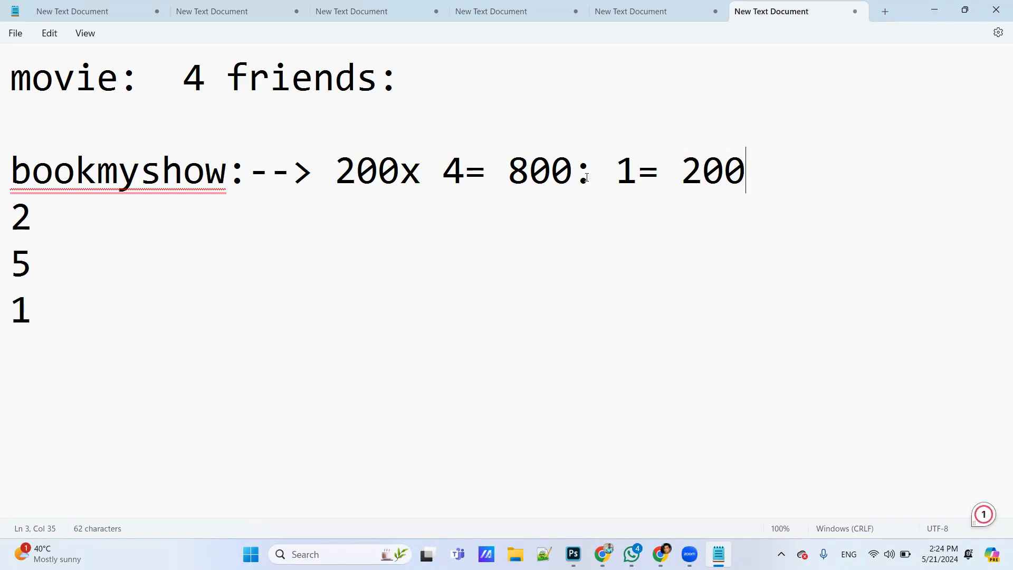
Return to Google Ads, try the Every option for Count, and set it back to One
key(alt+Tab)
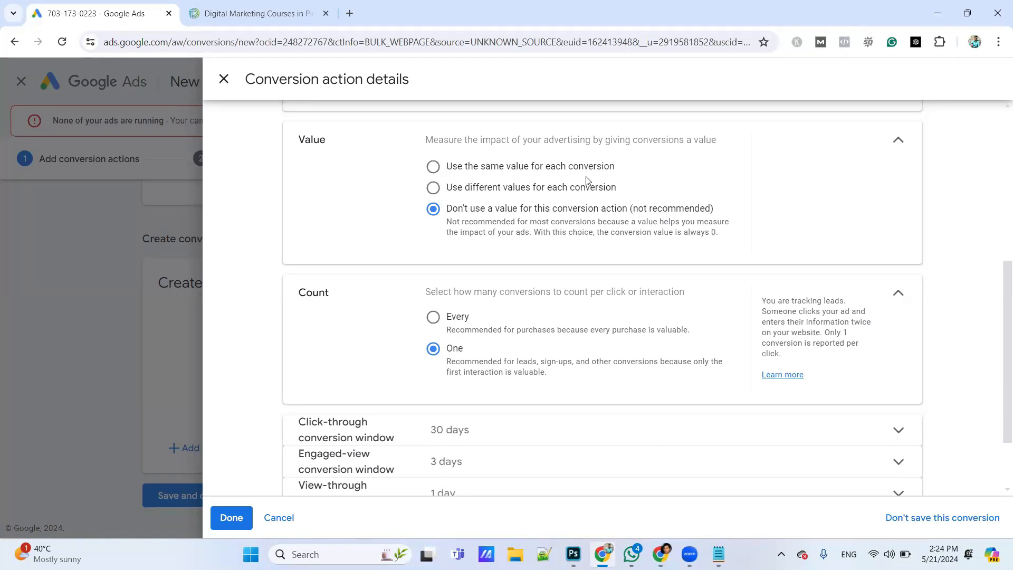
click(432, 319)
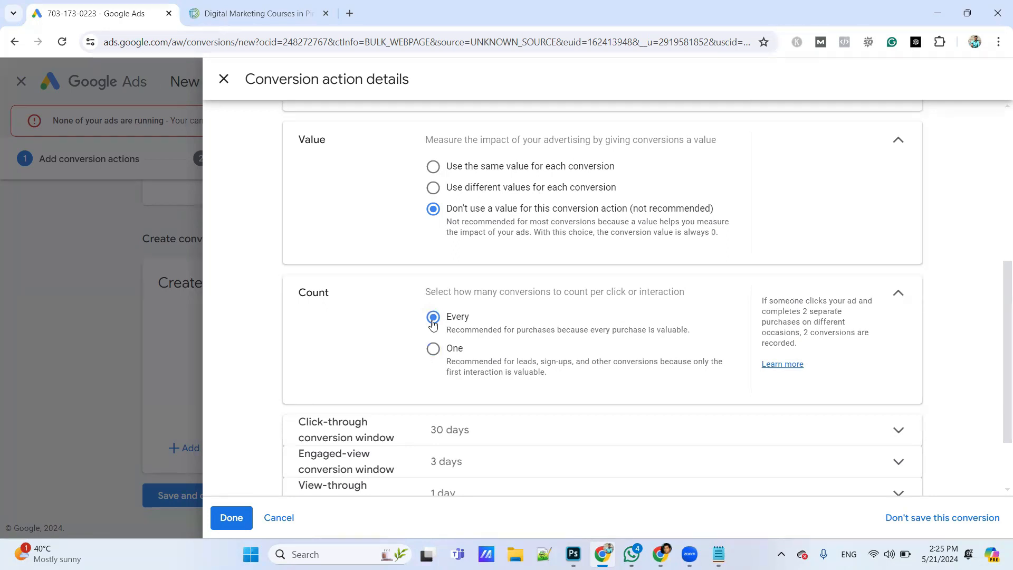
click(450, 352)
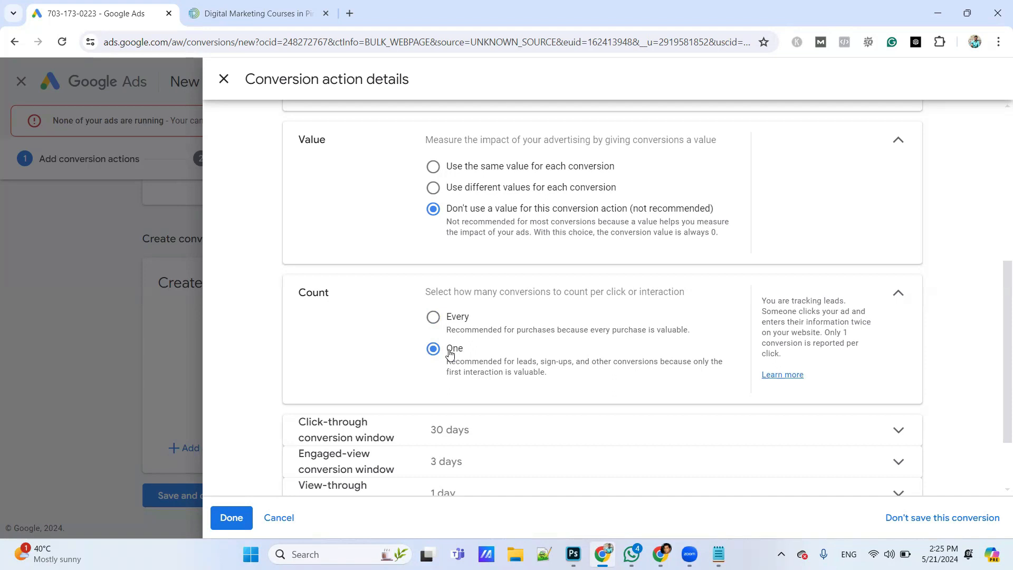
Examine the name, phone and email fields of the registration form on the digital marketing course website
click(255, 10)
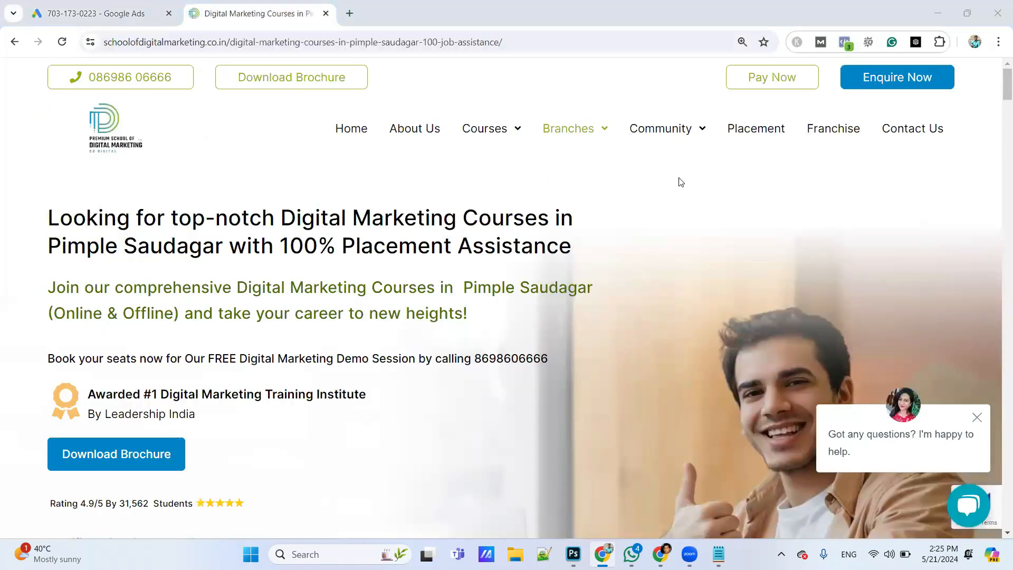
scroll(588, 272, down, 3)
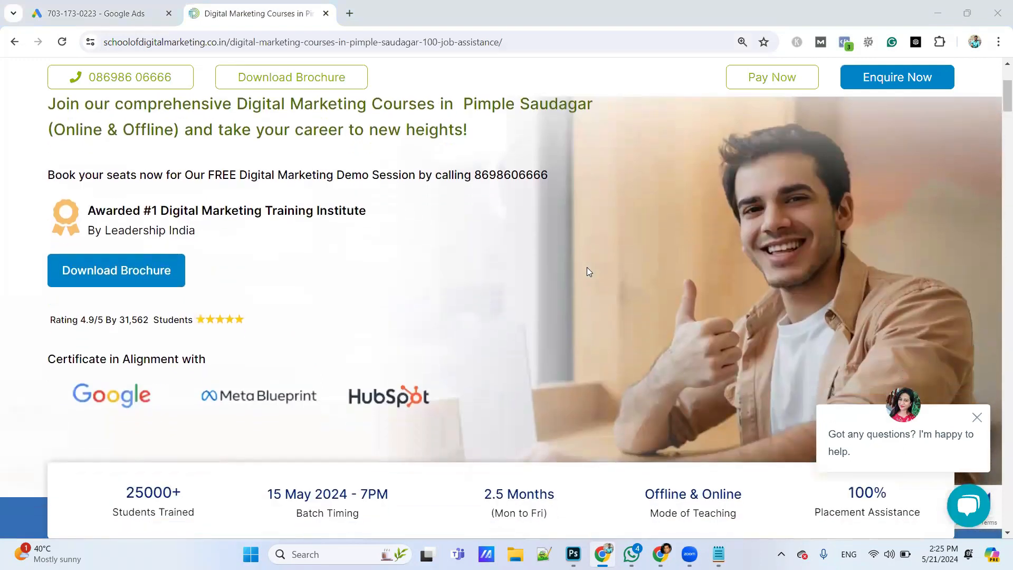
scroll(588, 271, down, 7)
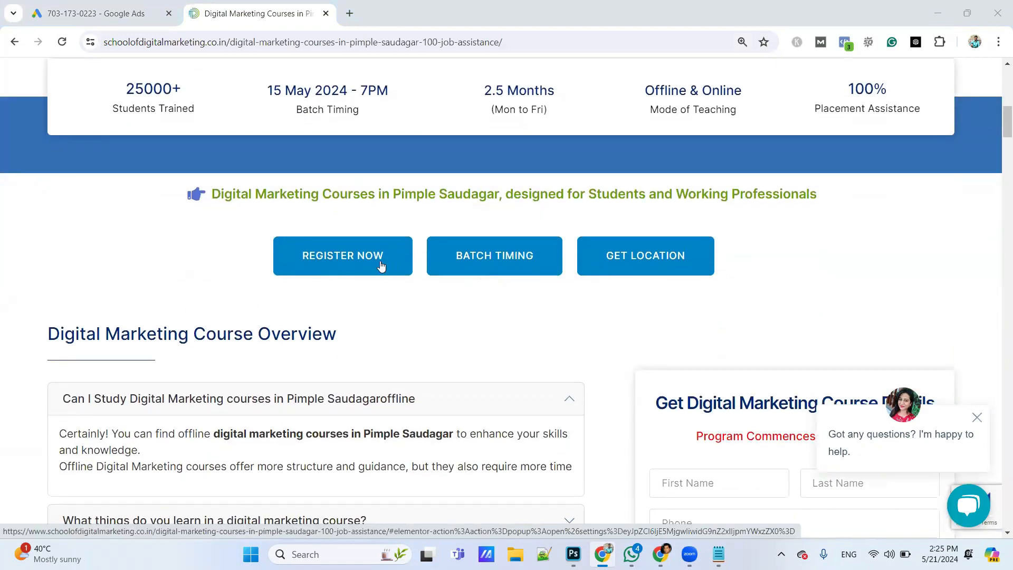
scroll(380, 266, down, 5)
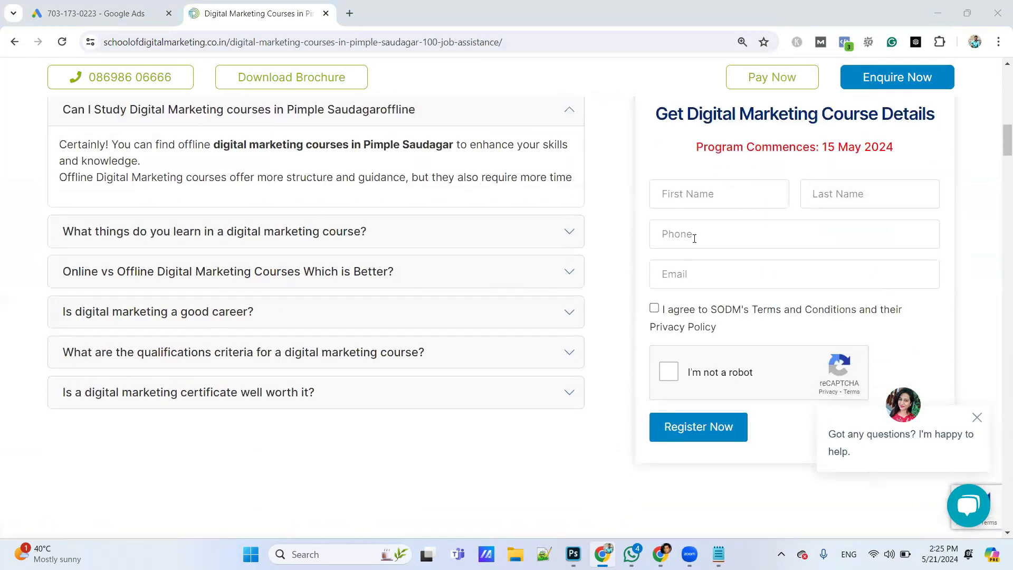
click(703, 206)
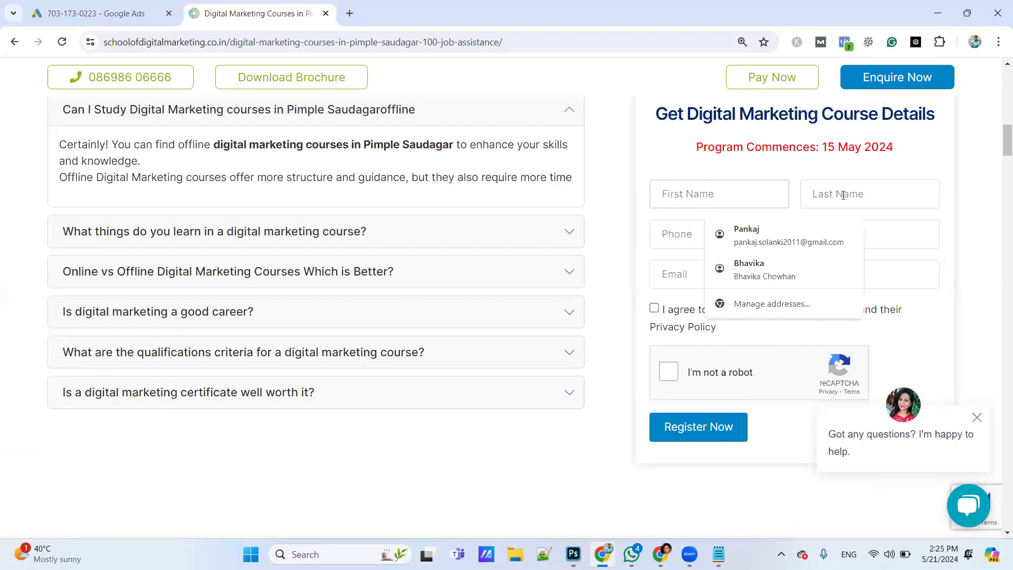
click(686, 236)
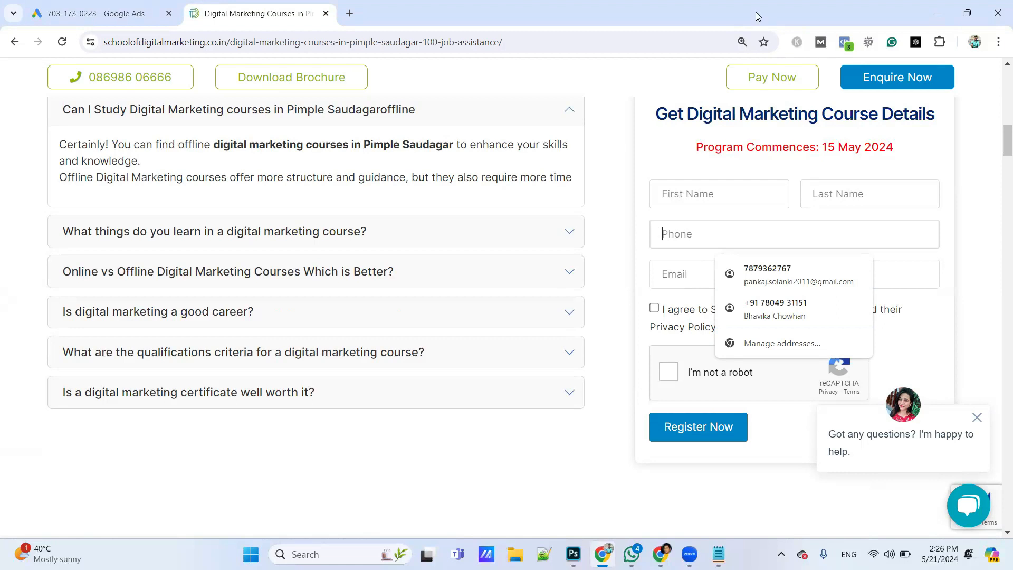
click(625, 174)
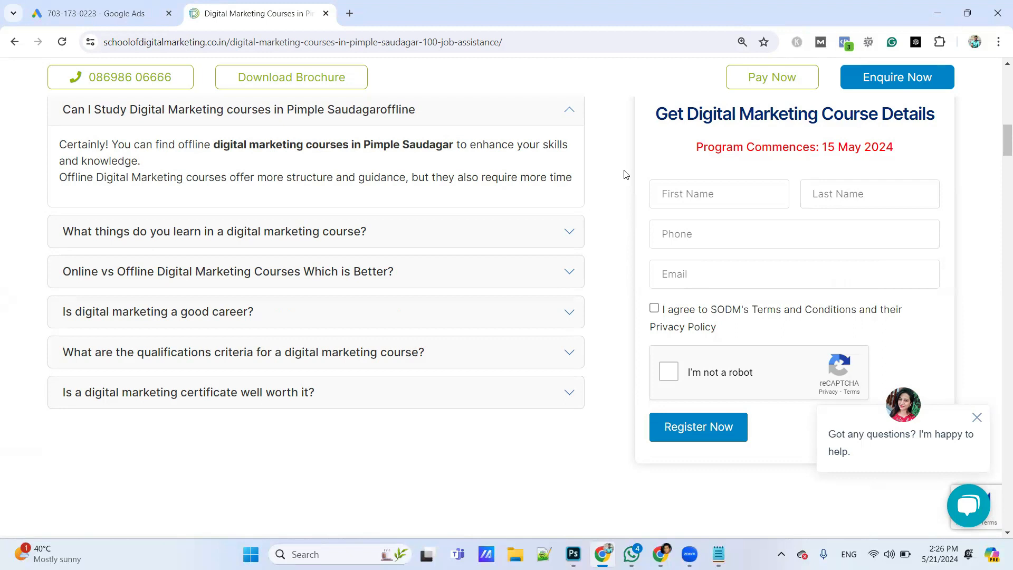
click(685, 201)
click(859, 201)
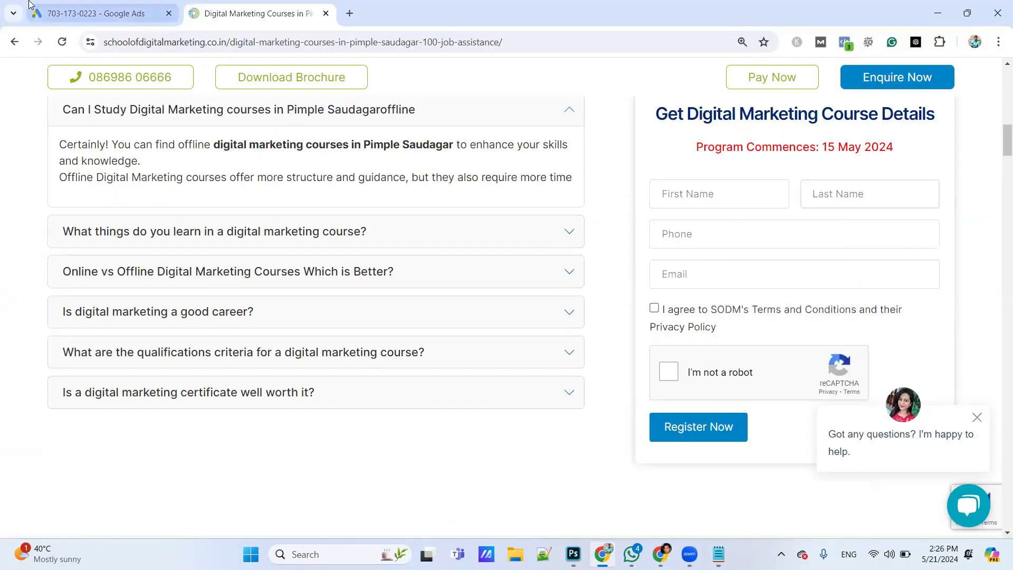
Return to Google Ads and set the conversion action's click-through conversion window to 2 weeks
click(31, 8)
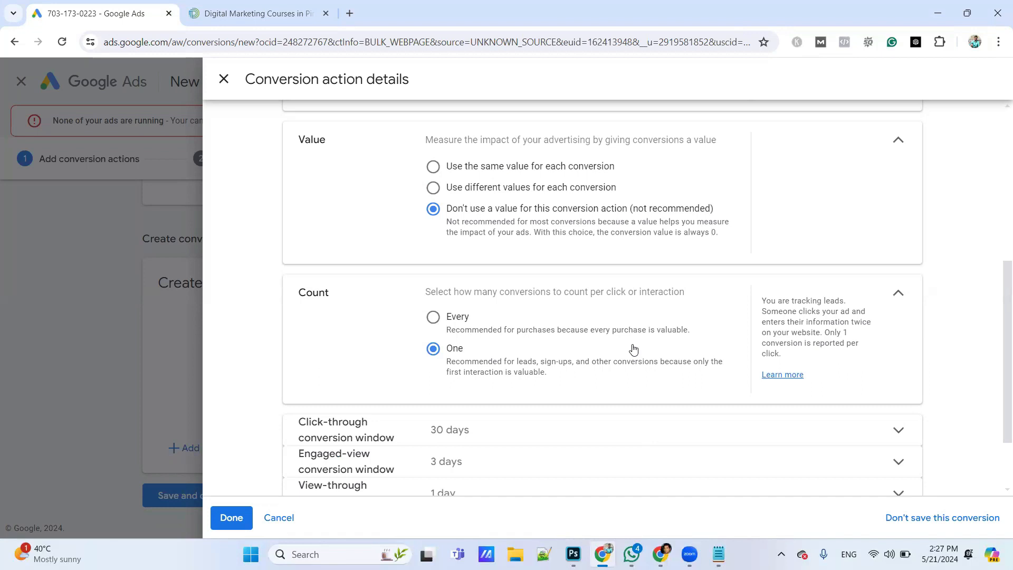
scroll(633, 349, down, 3)
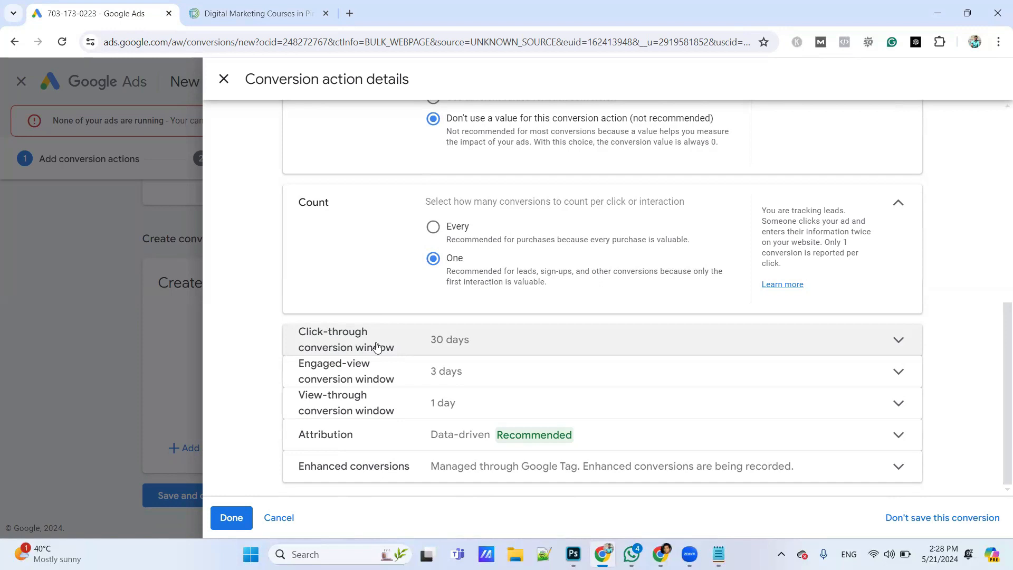
click(377, 347)
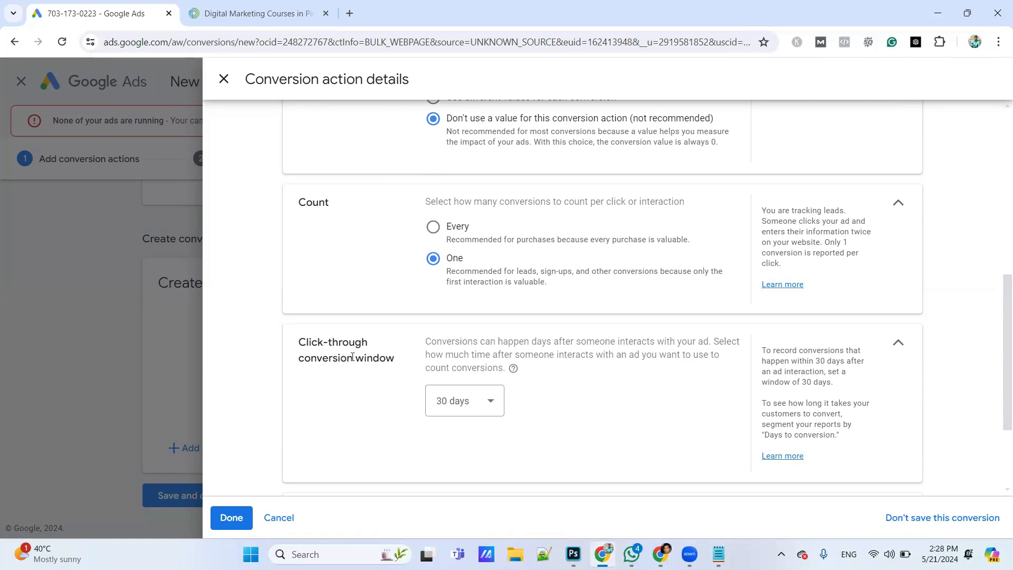
click(459, 409)
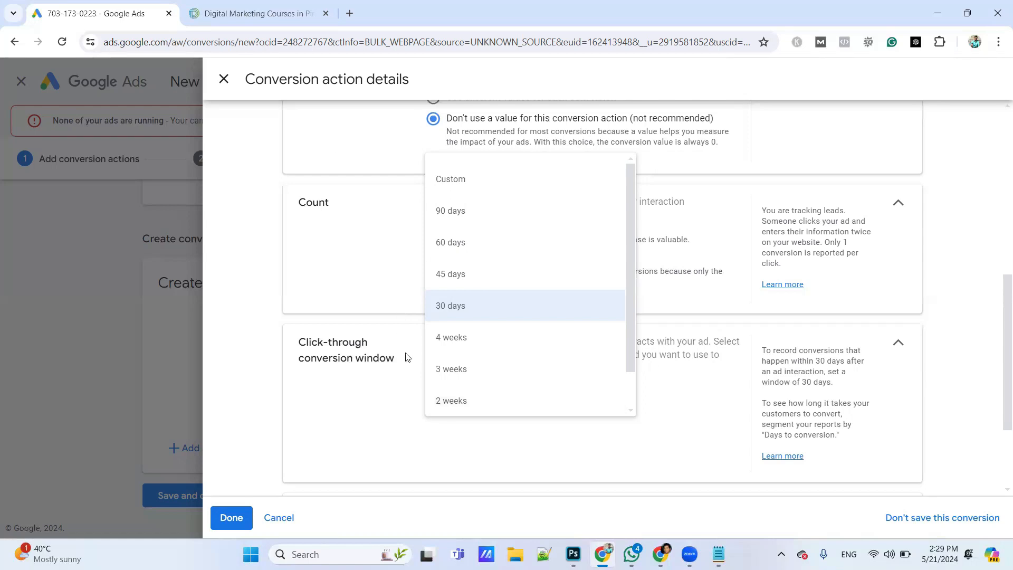
scroll(477, 385, down, 1)
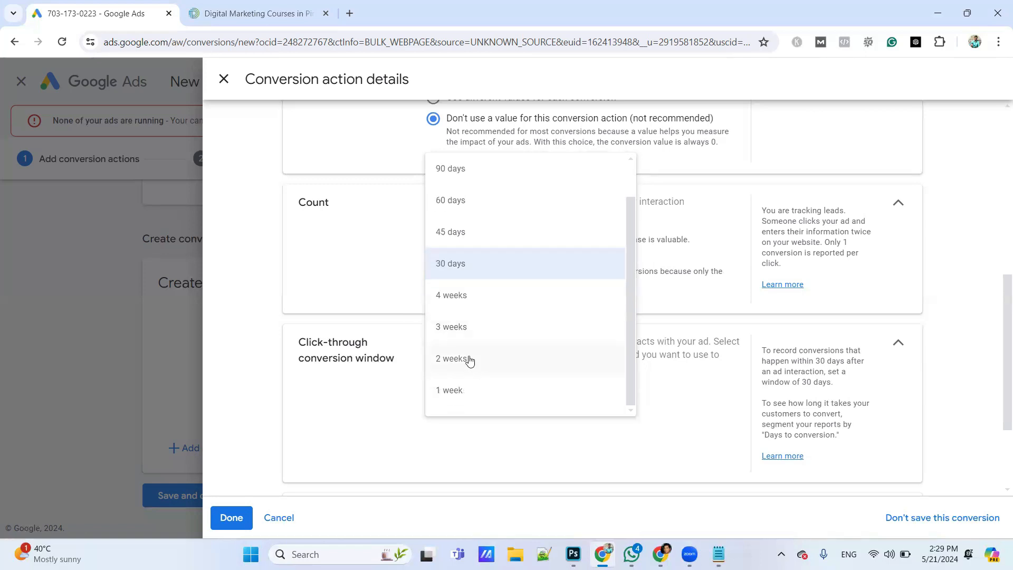
click(469, 359)
Set the engaged-view conversion window to 1 week
scroll(388, 408, down, 3)
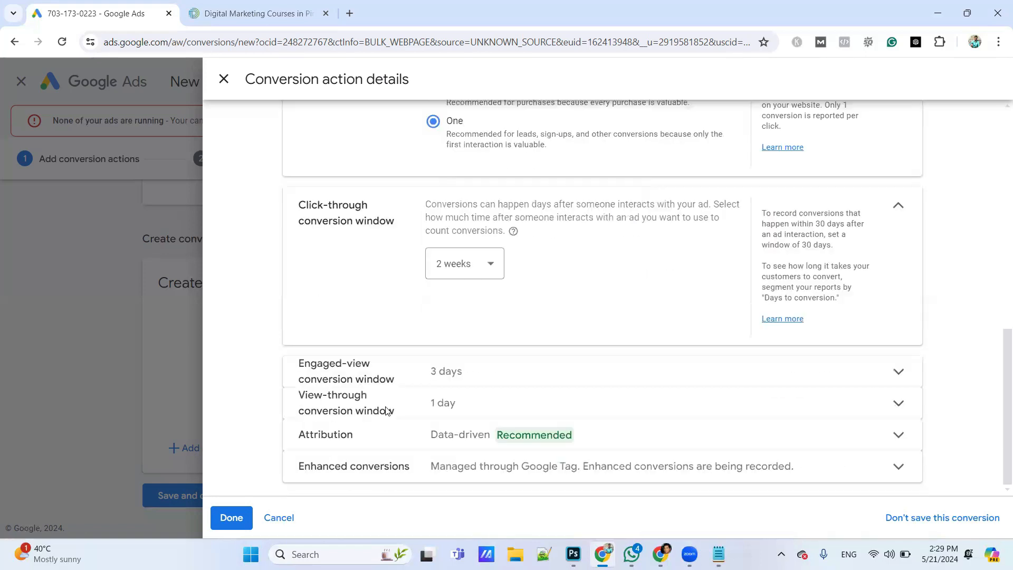
click(371, 380)
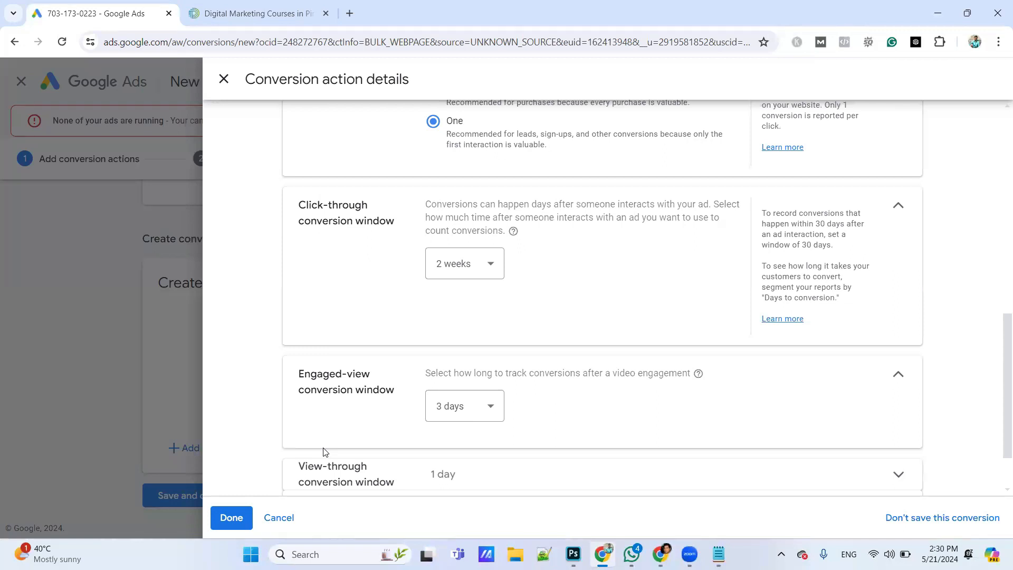
click(466, 406)
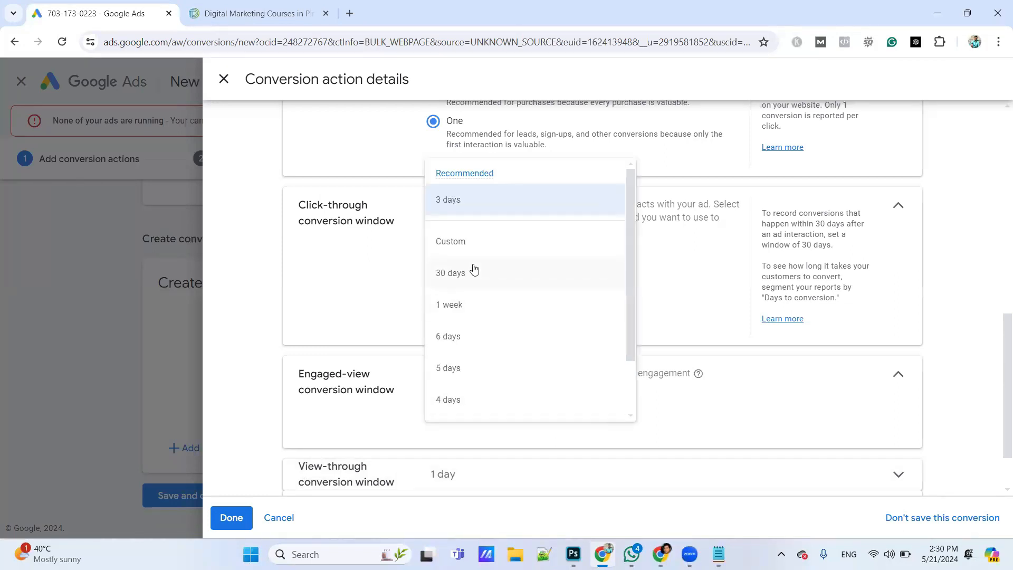
click(469, 311)
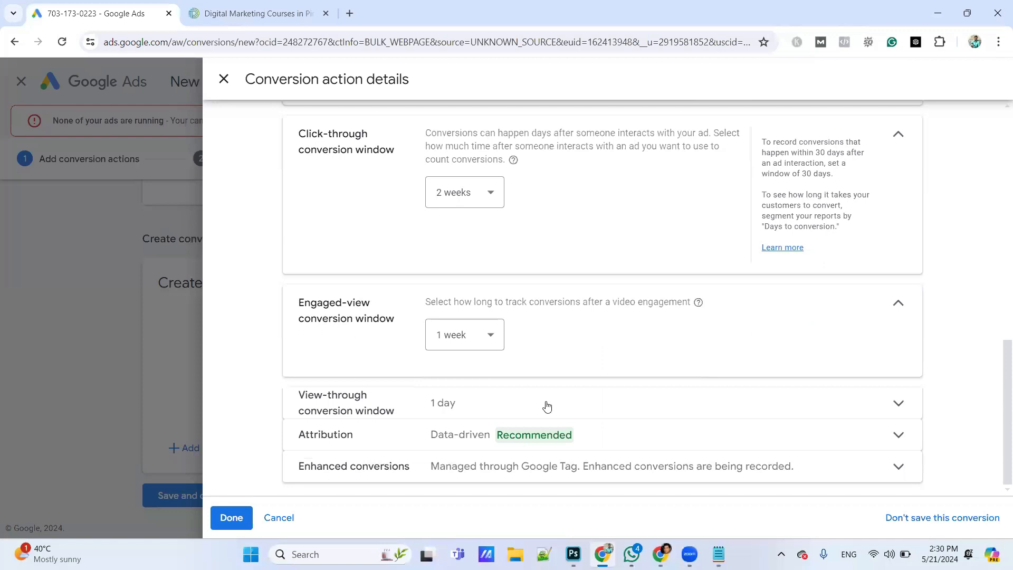
Review the view-through conversion window setting and collapse the three conversion window sections
click(457, 414)
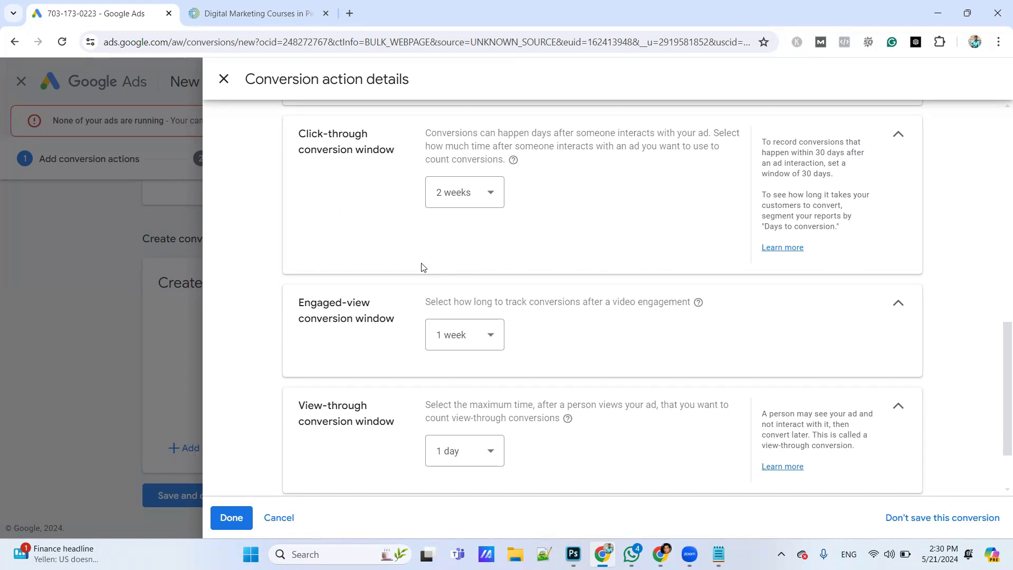
click(904, 139)
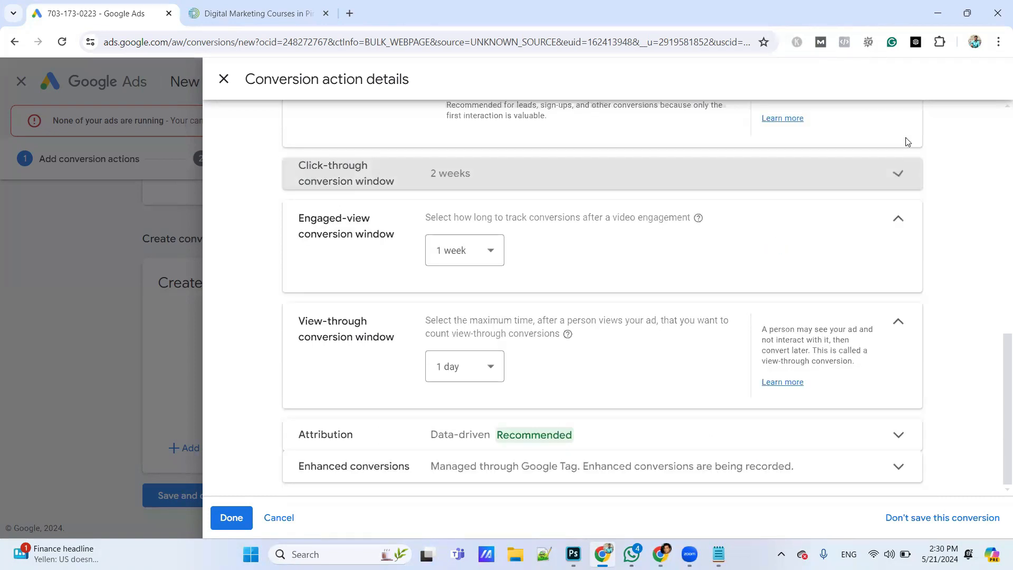
click(897, 218)
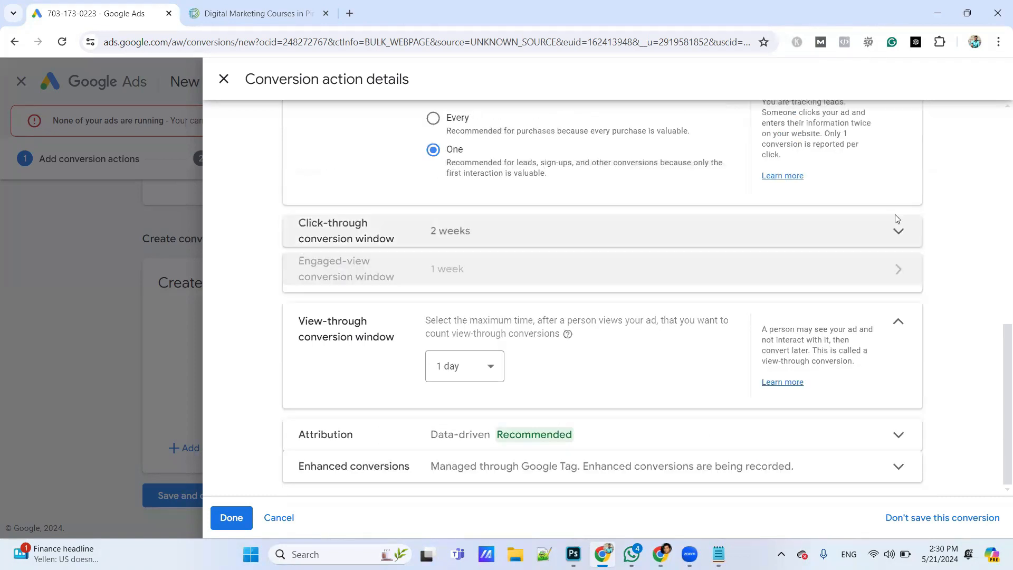
click(897, 319)
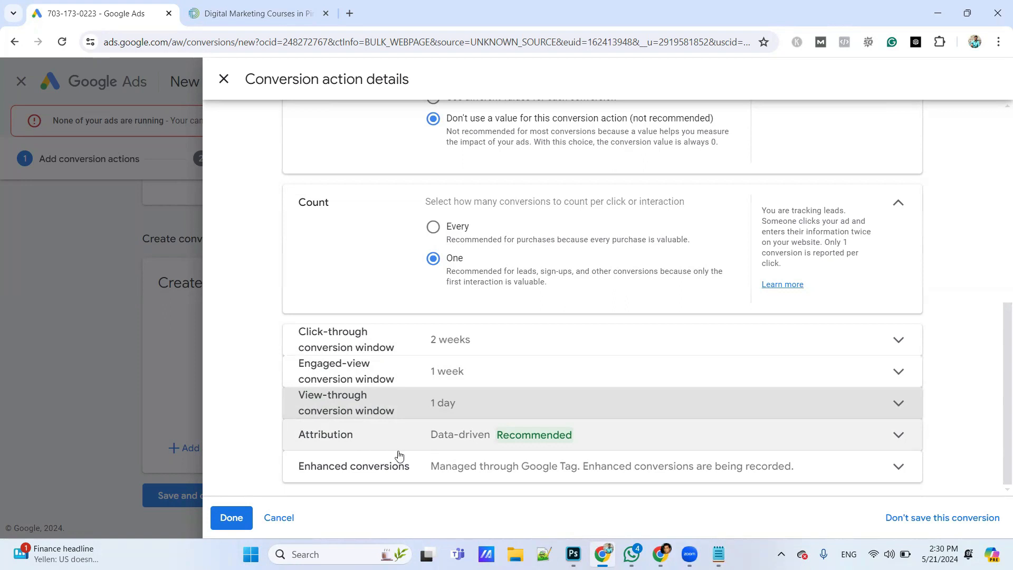
Confirm the conversion action details and save the dm lead action to continue to the tag instructions
click(230, 516)
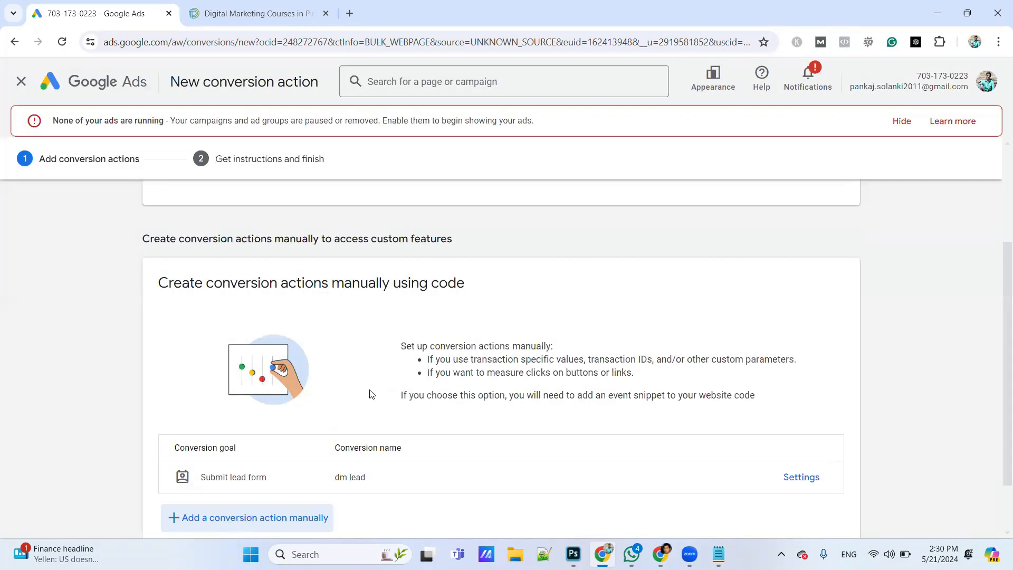
scroll(371, 393, down, 1)
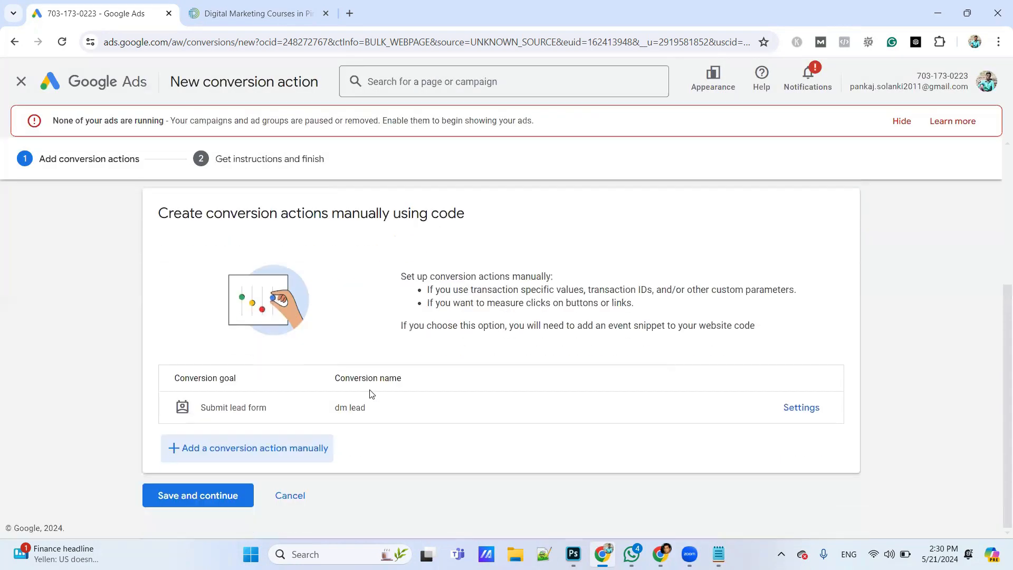
click(194, 496)
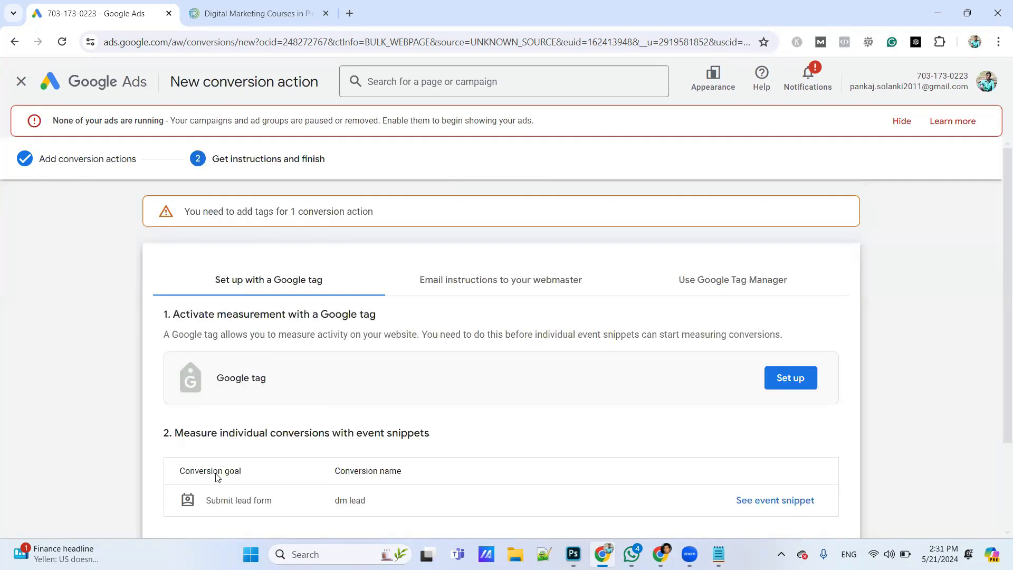
Open the Google tag setup and highlight the full manual installation code
scroll(288, 419, down, 1)
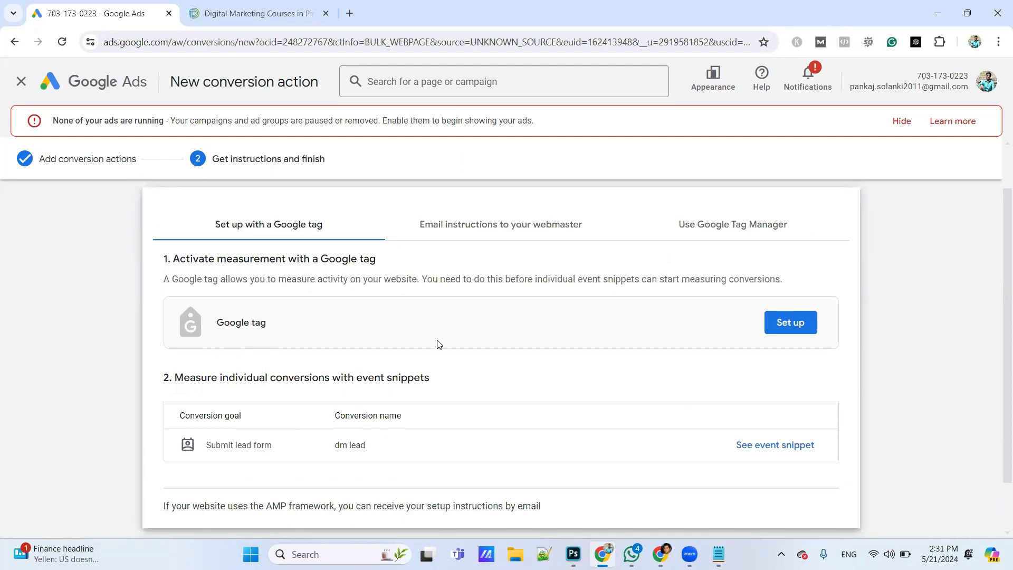
click(791, 333)
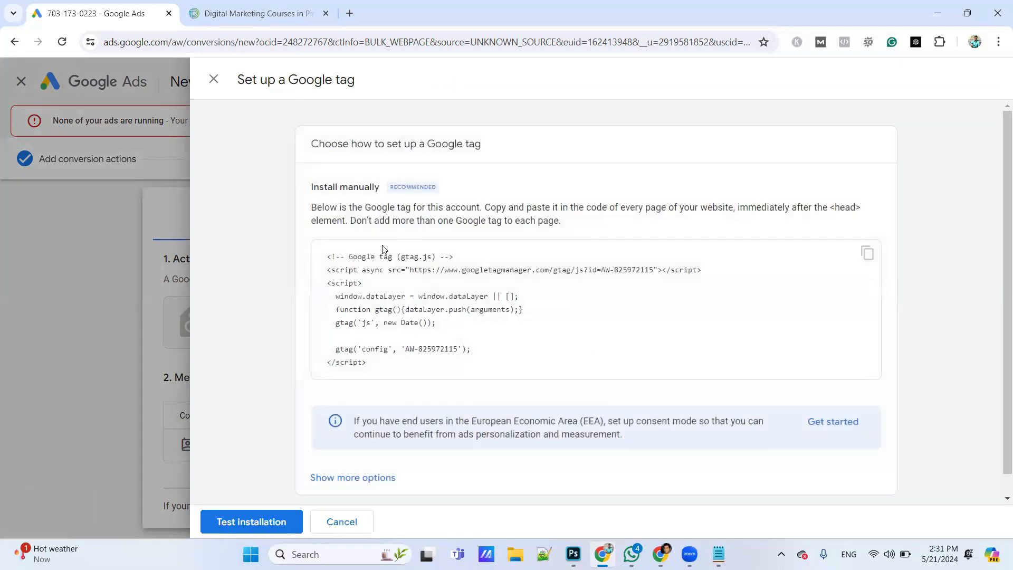
drag(327, 256, 402, 373)
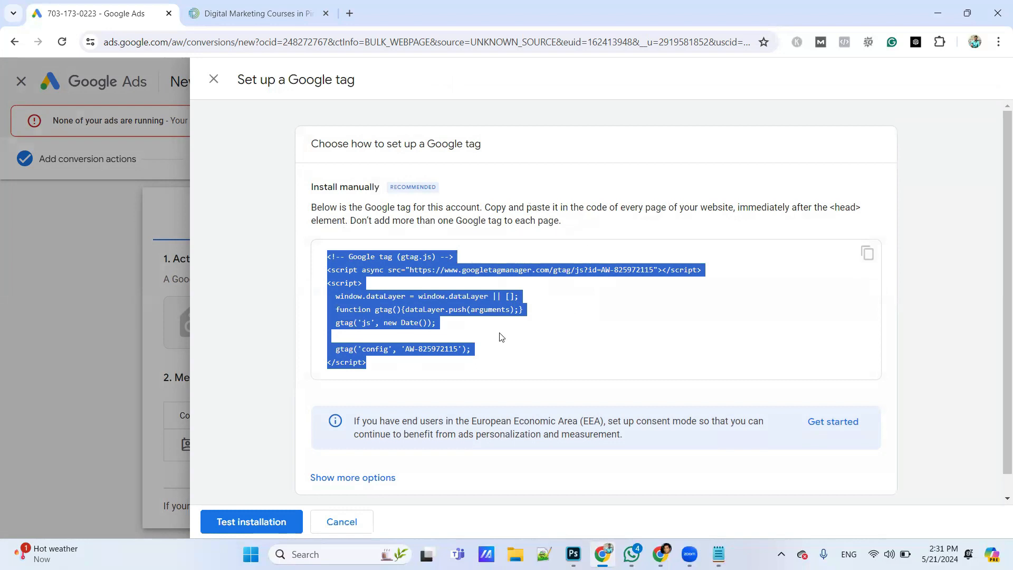
Show the additional Google tag installation options, highlight the manual code again and close the tag setup
scroll(501, 337, down, 1)
click(368, 455)
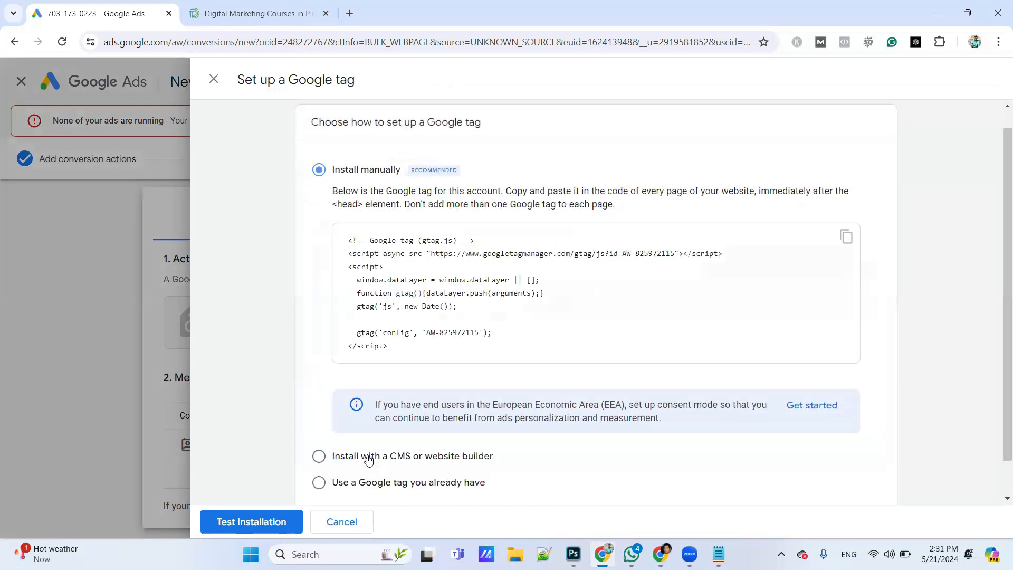
scroll(453, 368, down, 1)
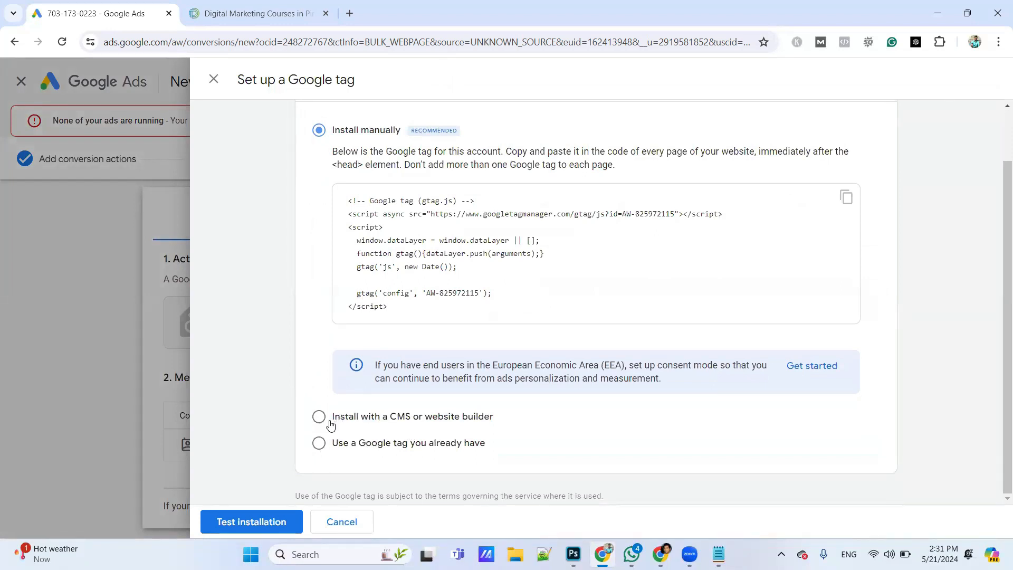
scroll(371, 283, up, 1)
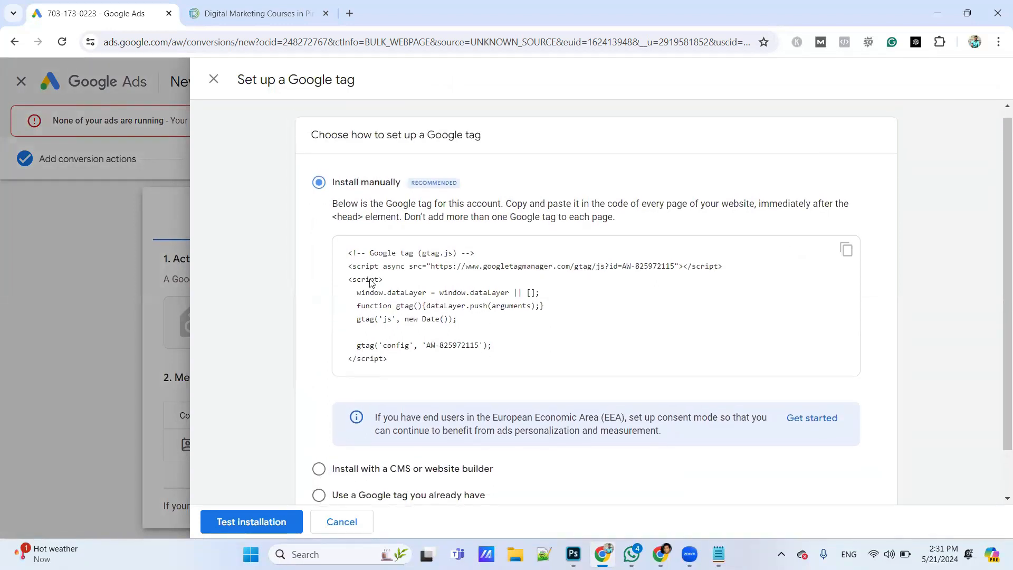
drag(353, 253, 456, 363)
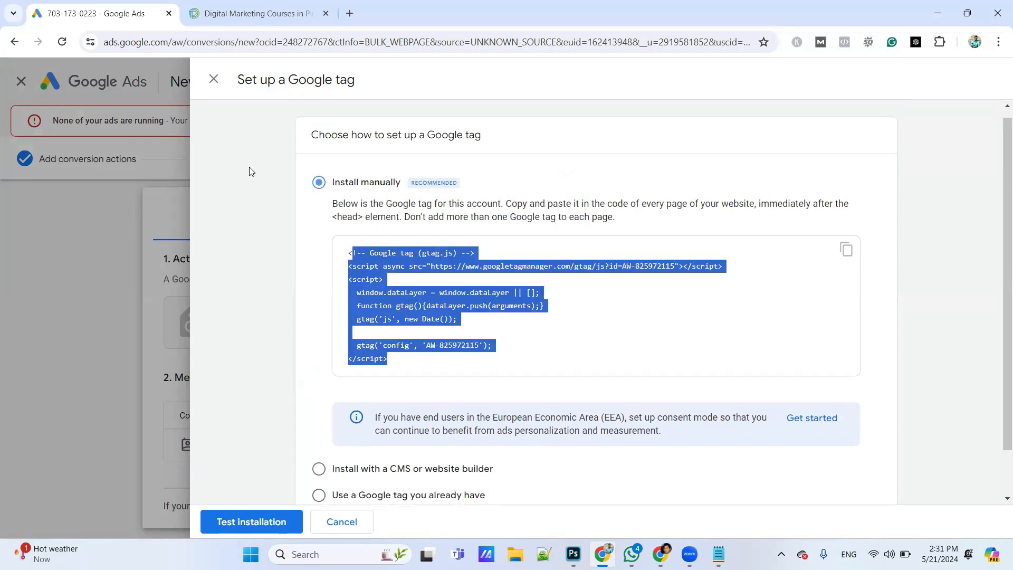
click(213, 79)
Open the event snippet for the dm lead conversion and check the registration form on the digital marketing course website
scroll(296, 289, down, 1)
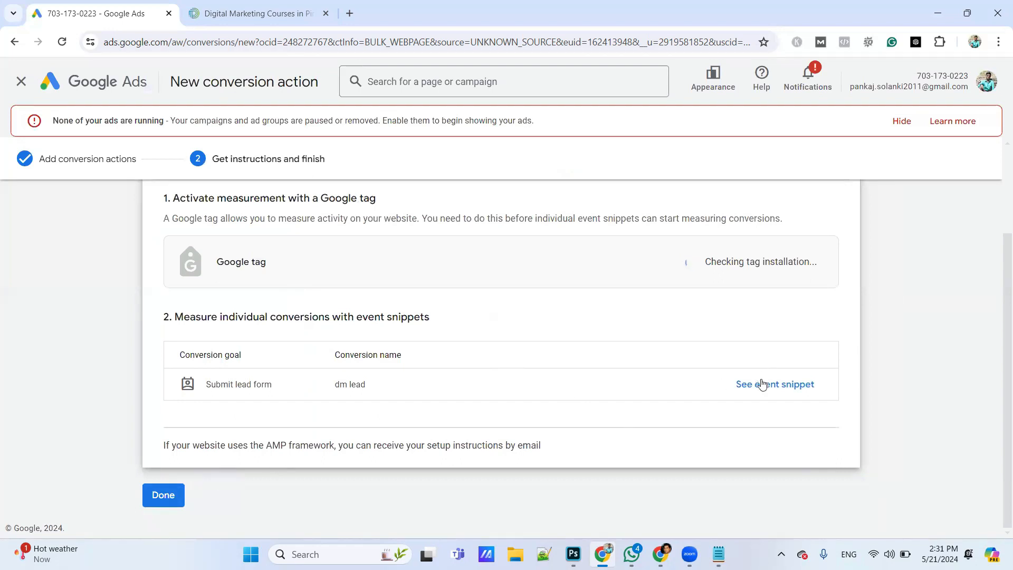
click(759, 427)
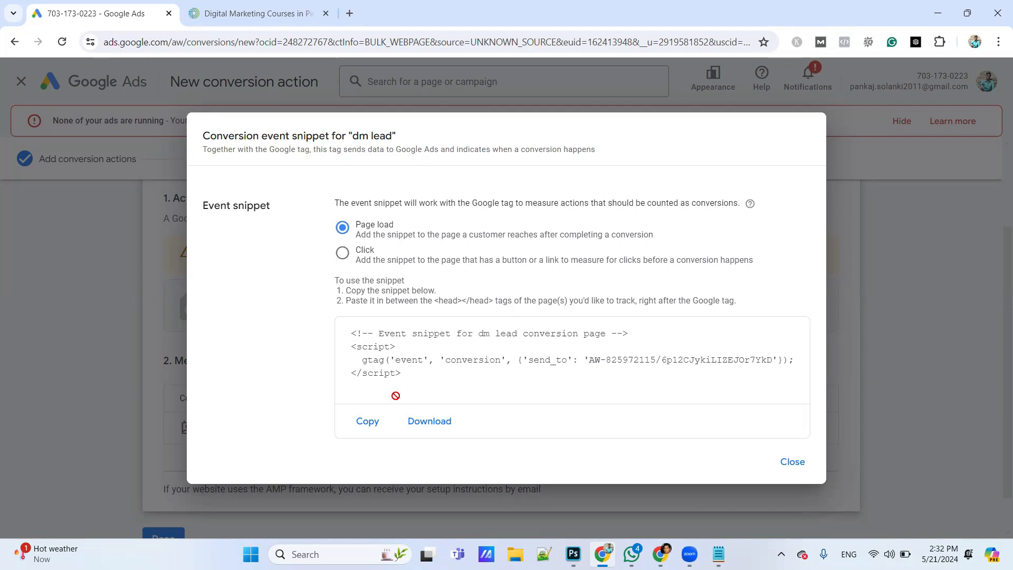
click(259, 13)
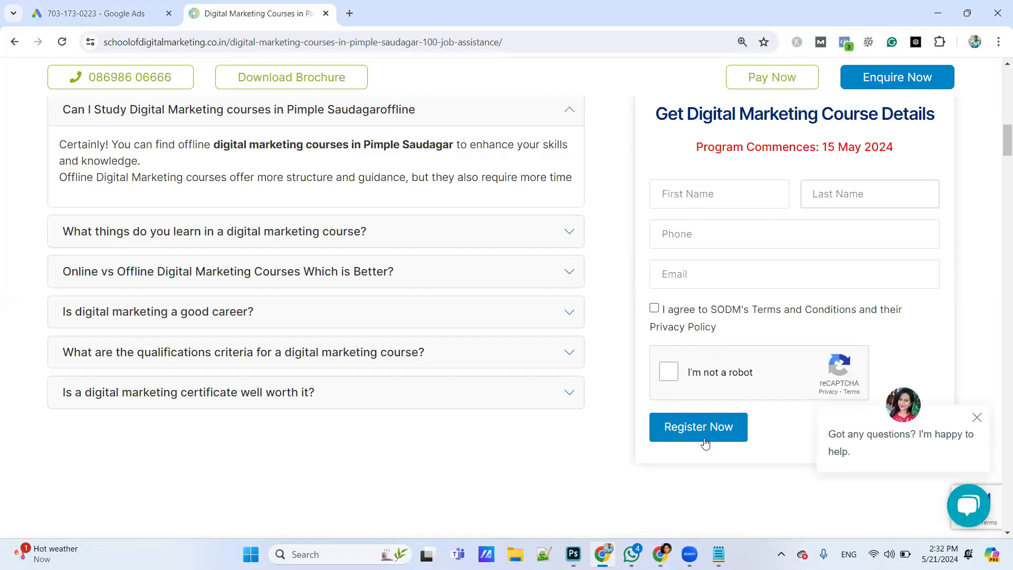
scroll(705, 443, down, 1)
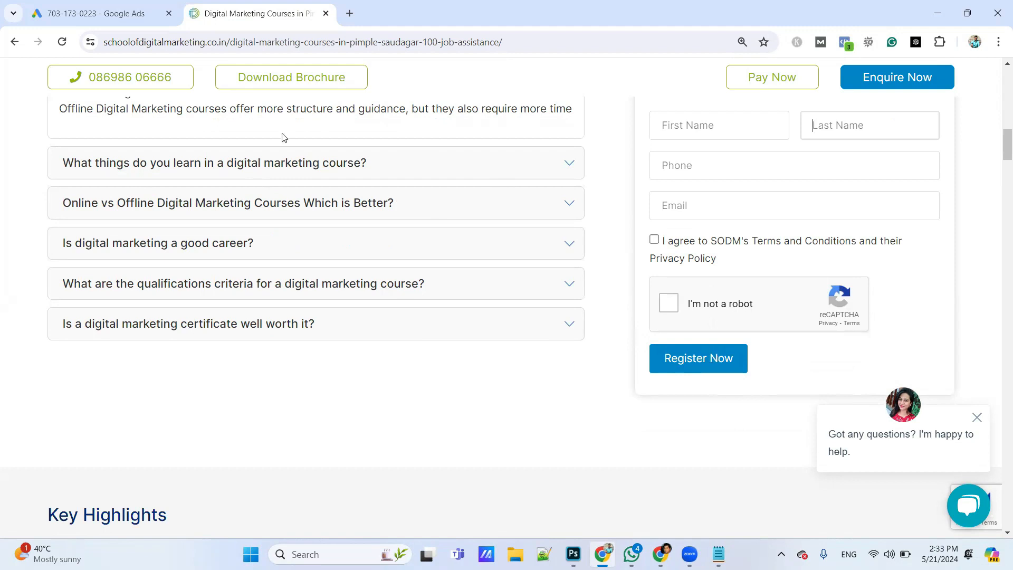
Return to Google Ads, examine the Click version of the dm lead event snippet, and switch back to Page load
click(94, 13)
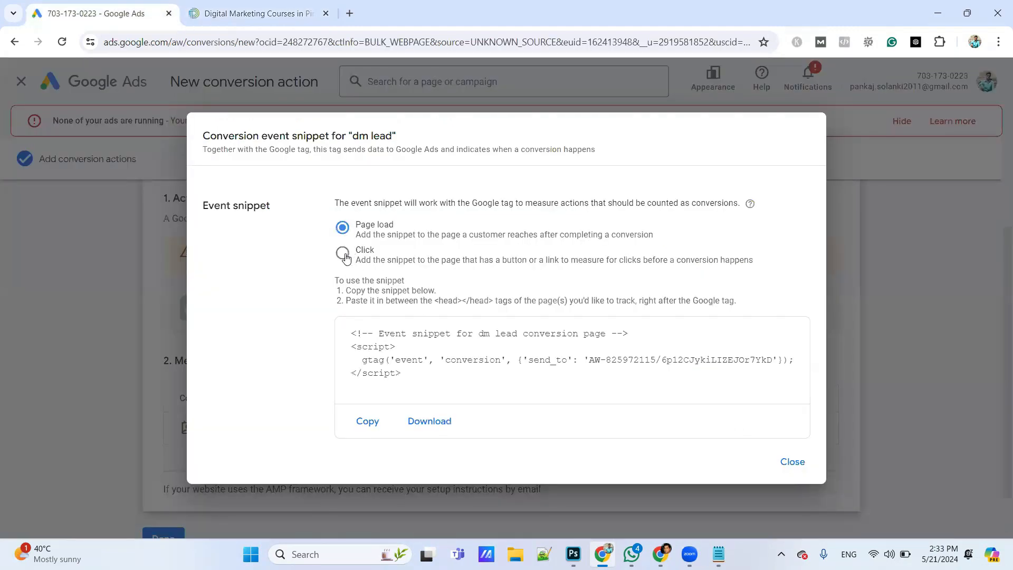
click(344, 256)
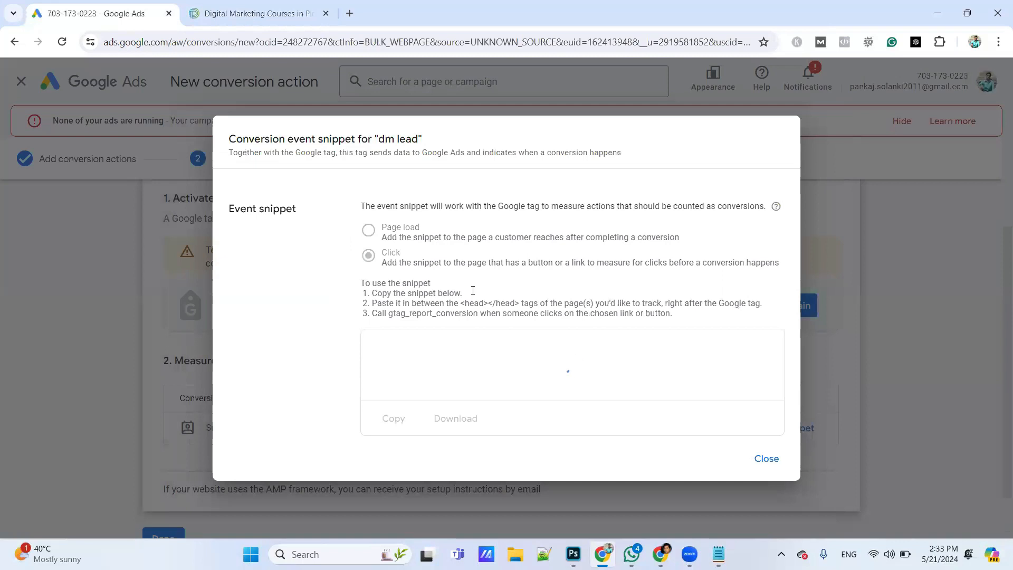
click(384, 403)
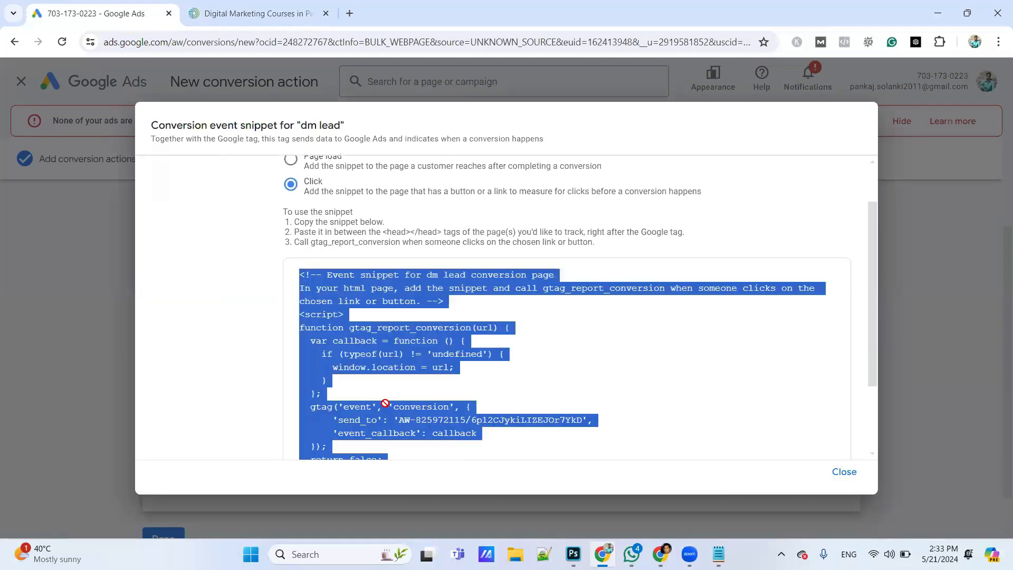
scroll(385, 403, down, 2)
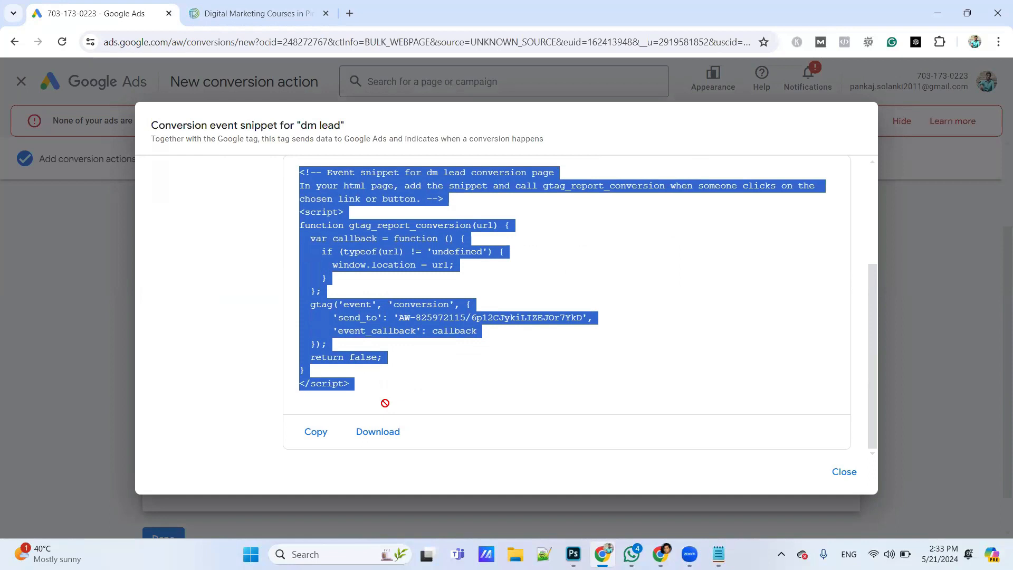
scroll(338, 354, up, 3)
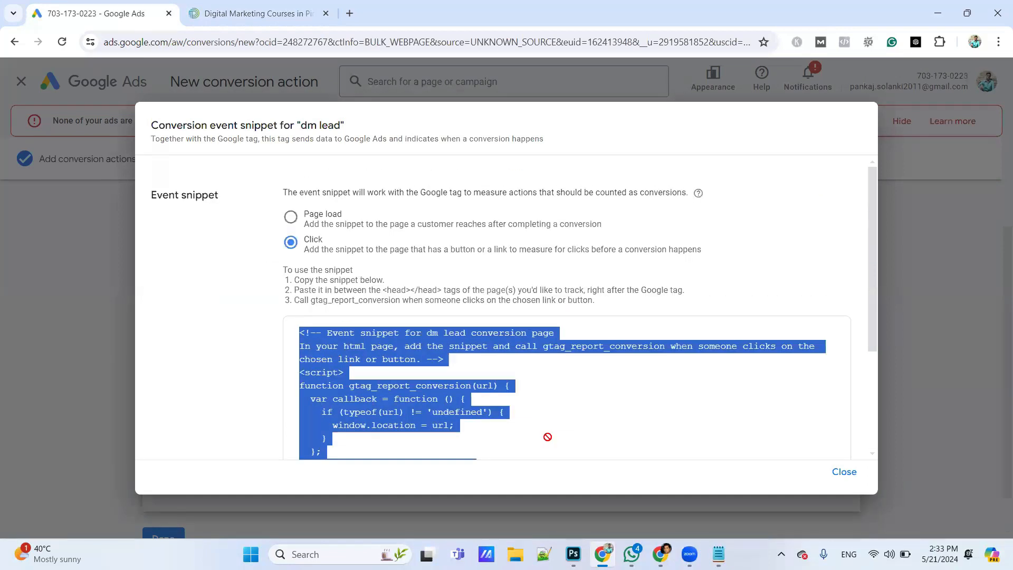
click(323, 215)
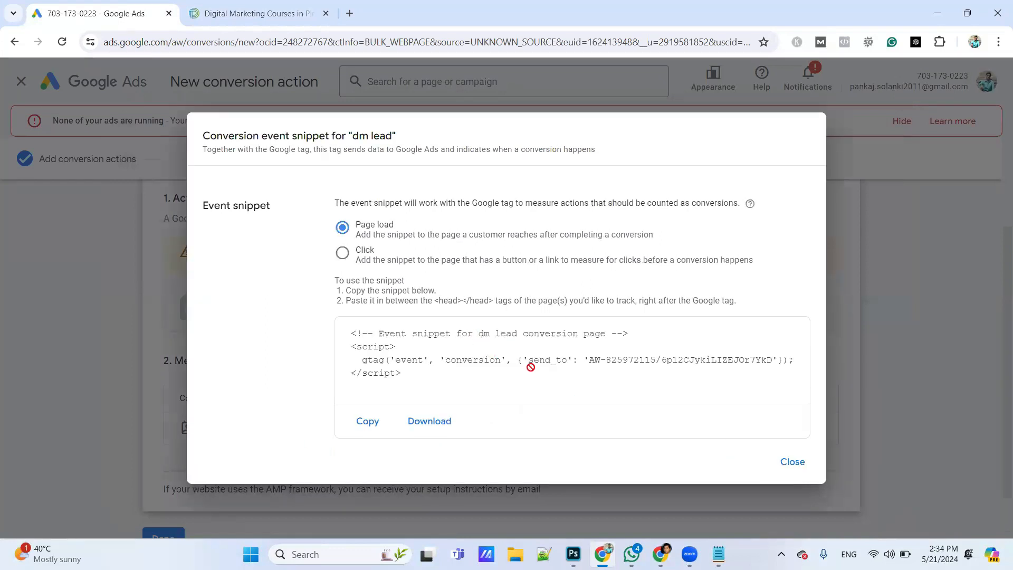
Close the event snippet and finish the new conversion action setup
click(797, 463)
scroll(357, 487, down, 1)
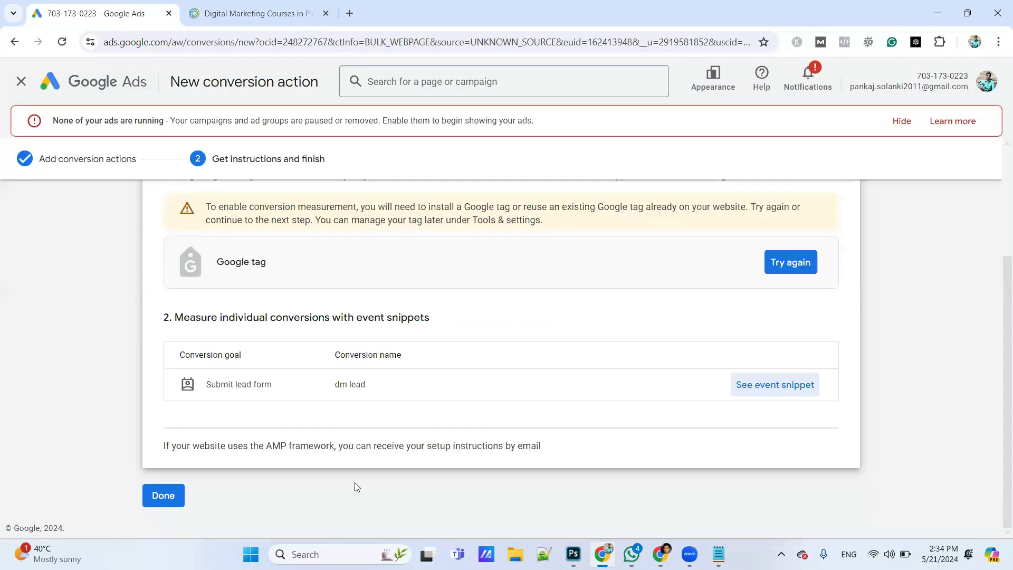
click(170, 498)
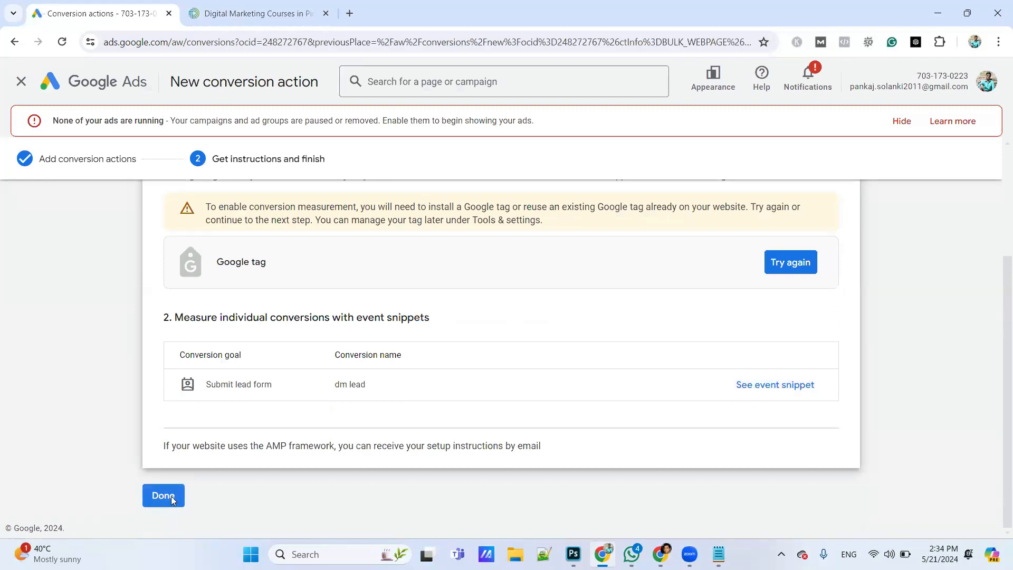